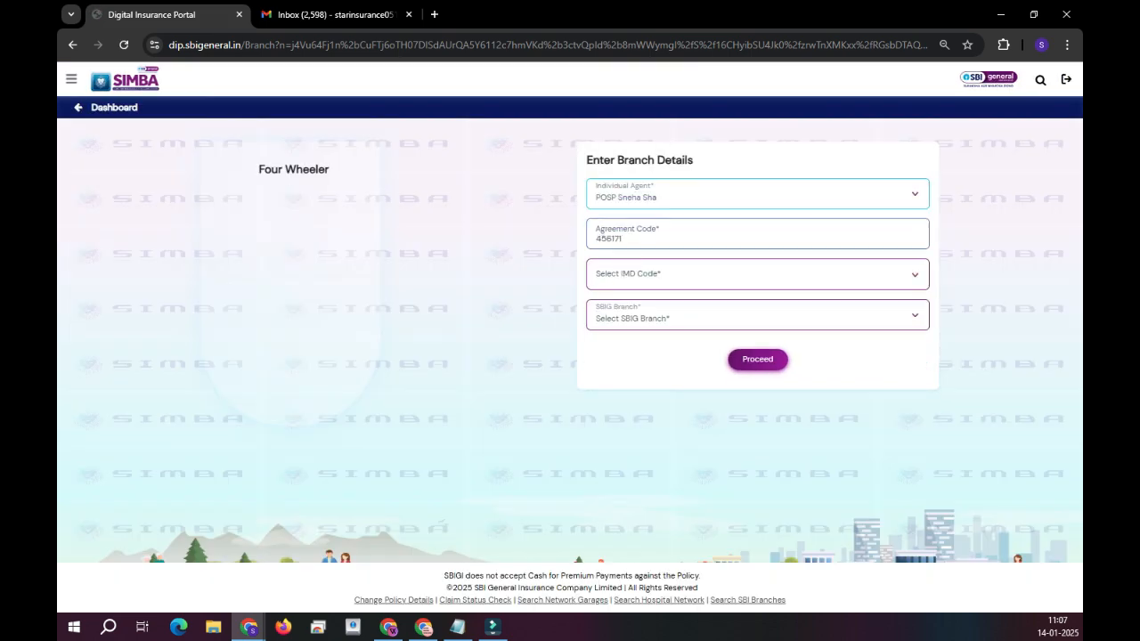
Proceed from Enter Branch Details with the agent and agreement code filled in.
click(758, 360)
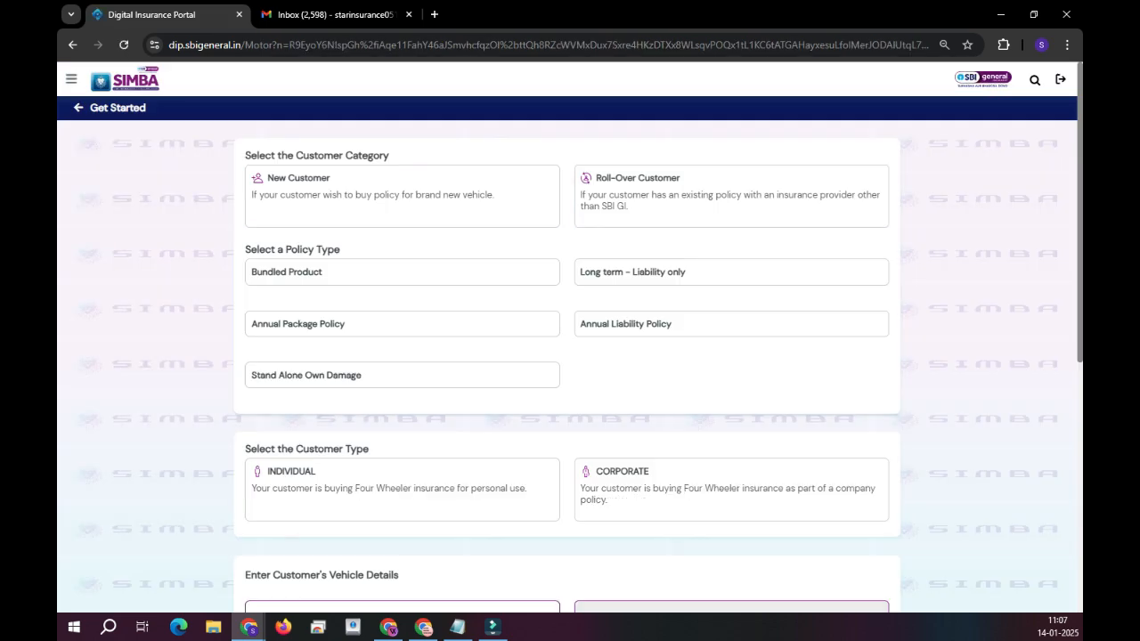
Choose Roll-Over Customer as the category and INDIVIDUAL as the customer type.
click(730, 197)
scroll(713, 312, down, 2)
scroll(713, 325, up, 2)
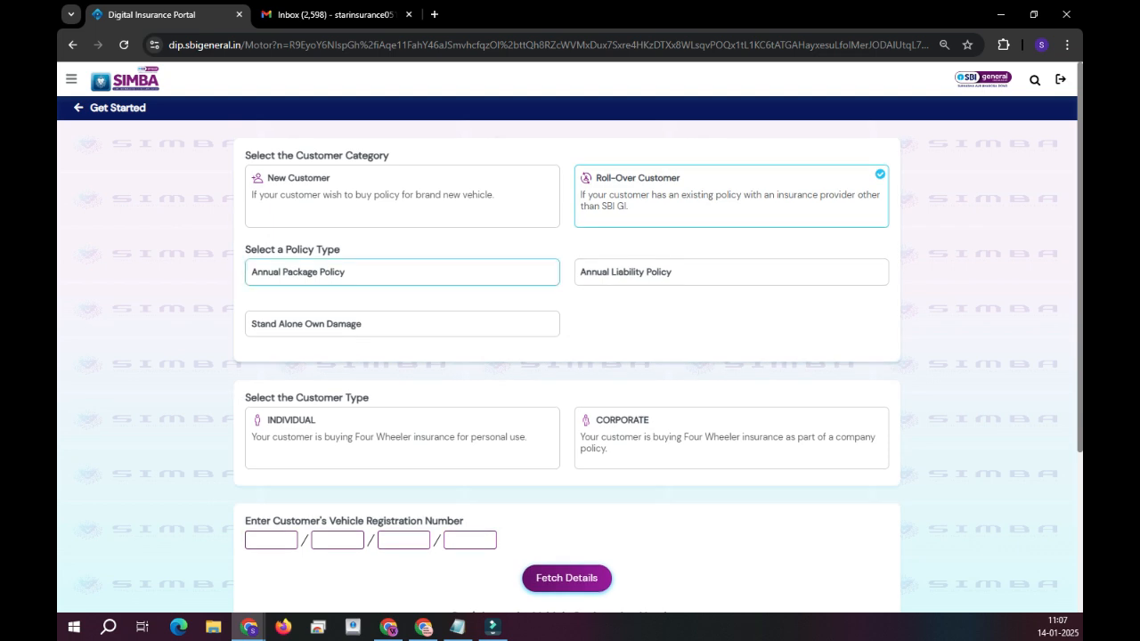
scroll(401, 401, down, 2)
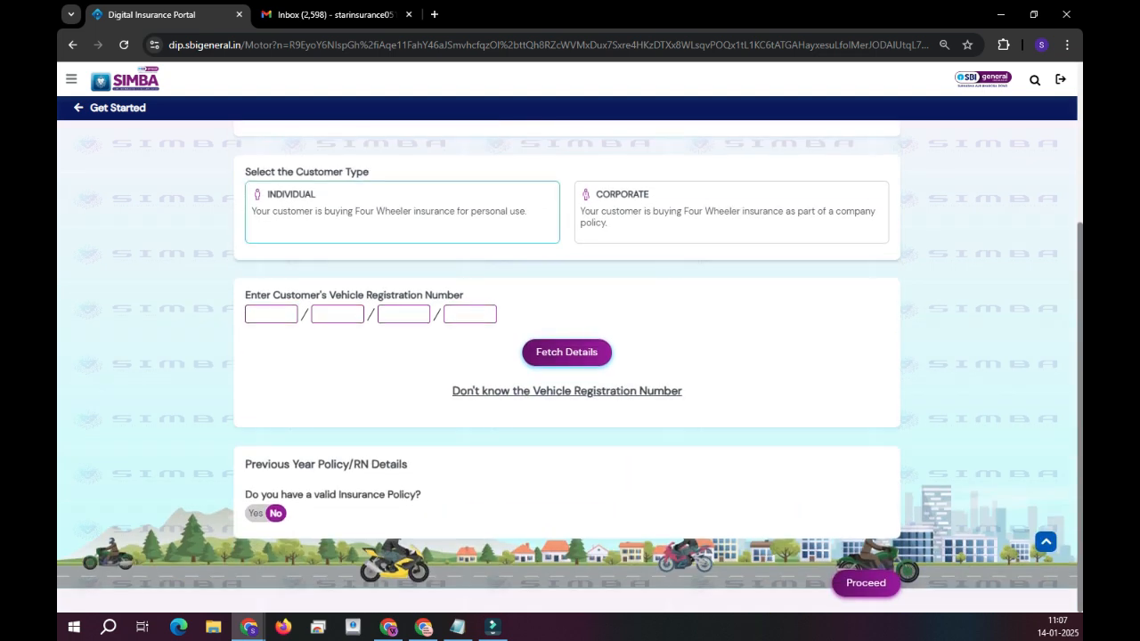
scroll(401, 401, up, 2)
click(403, 398)
scroll(403, 398, down, 3)
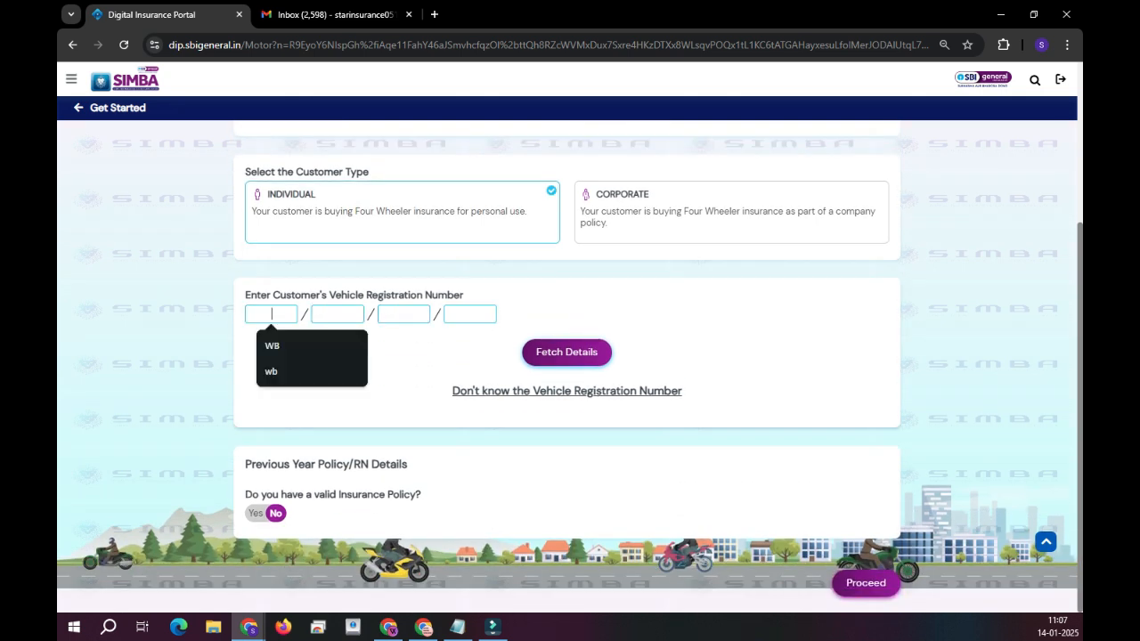
Try the four vehicle registration number boxes, leaving them flagged invalid.
click(338, 315)
click(404, 314)
click(470, 314)
click(272, 314)
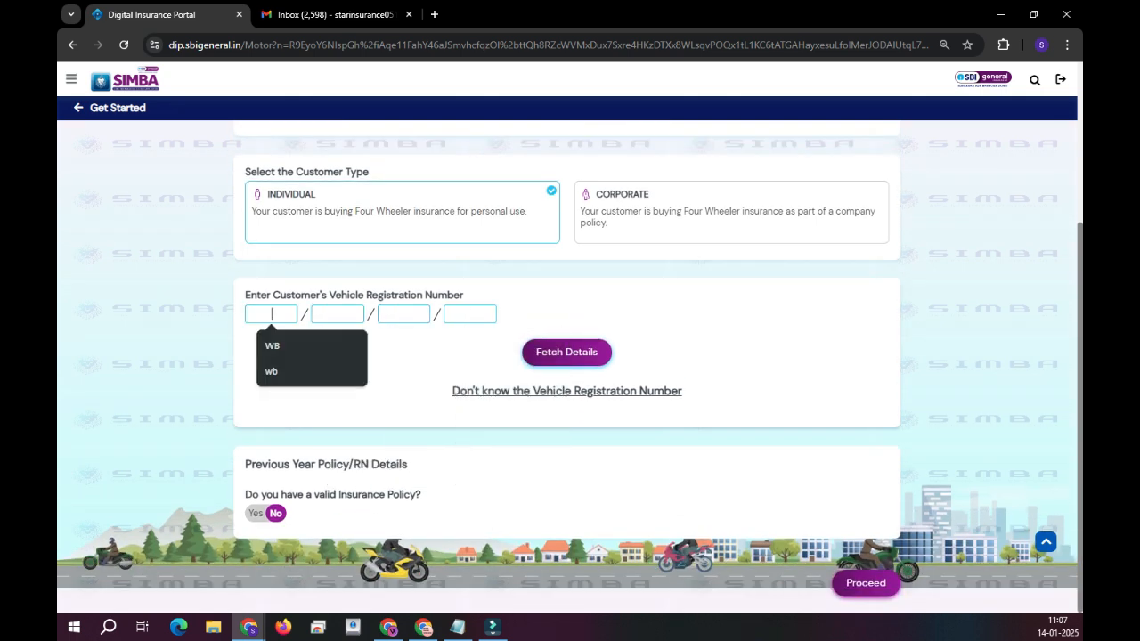
click(338, 315)
click(403, 315)
click(470, 314)
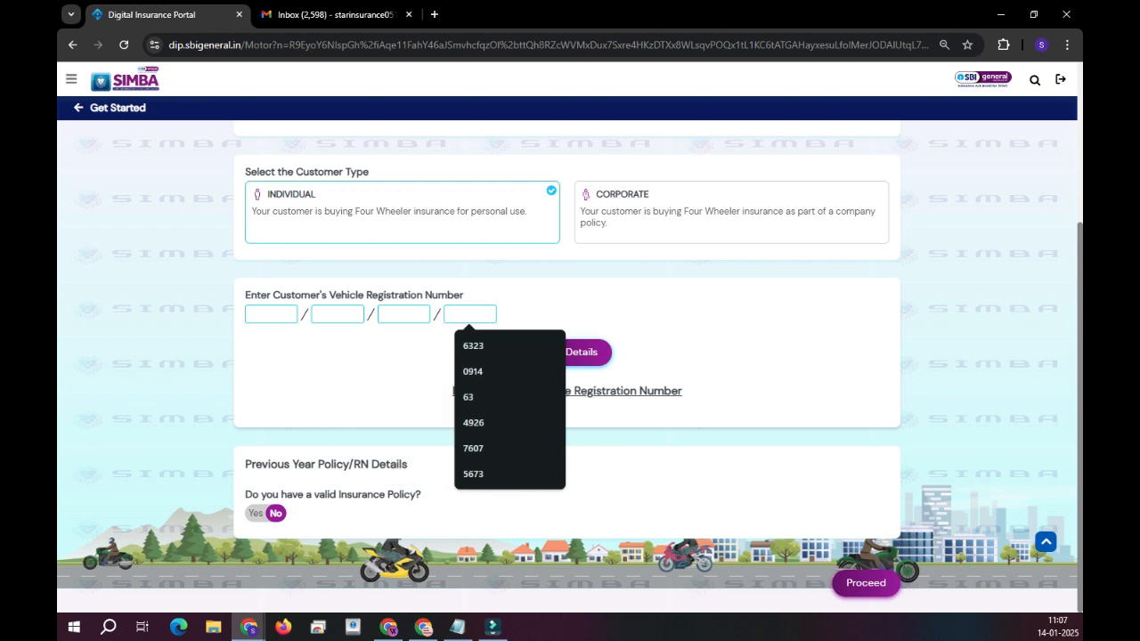
click(587, 315)
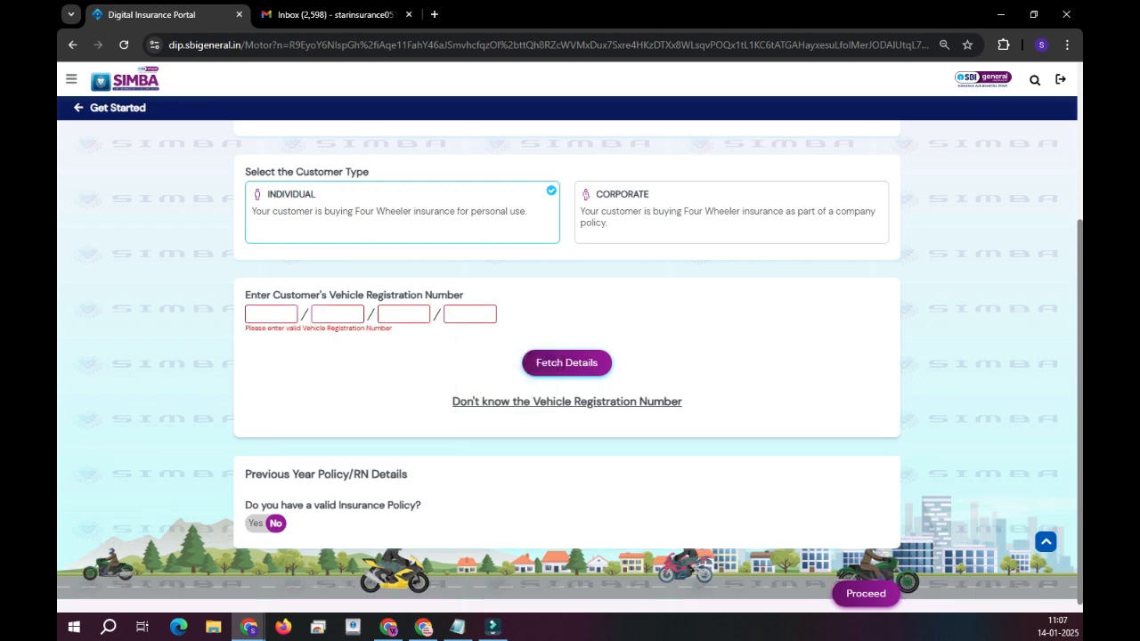
Without a registration number, choose Mahindra & Mahindra Bolero, variant XL 9-Seater Non-Ac.
click(567, 402)
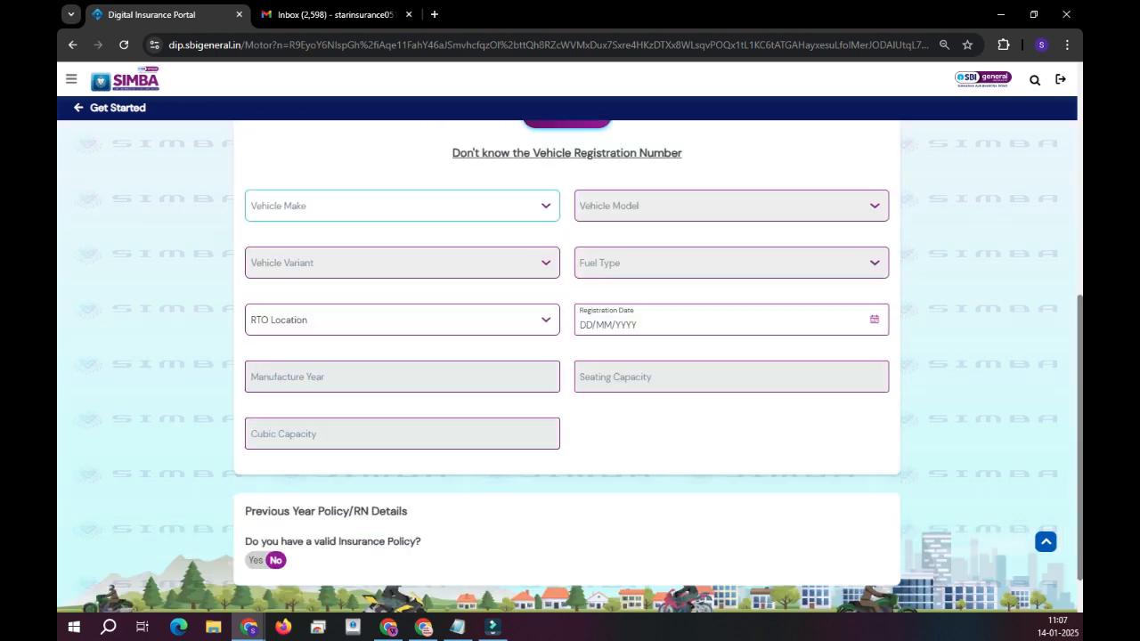
click(403, 180)
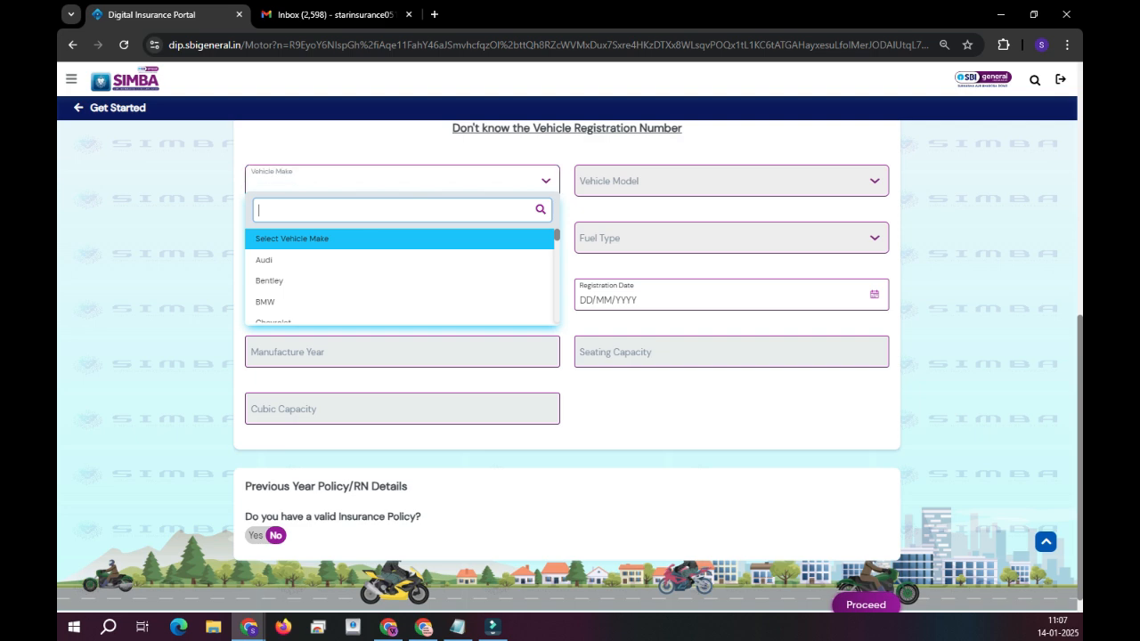
text(mahindra)
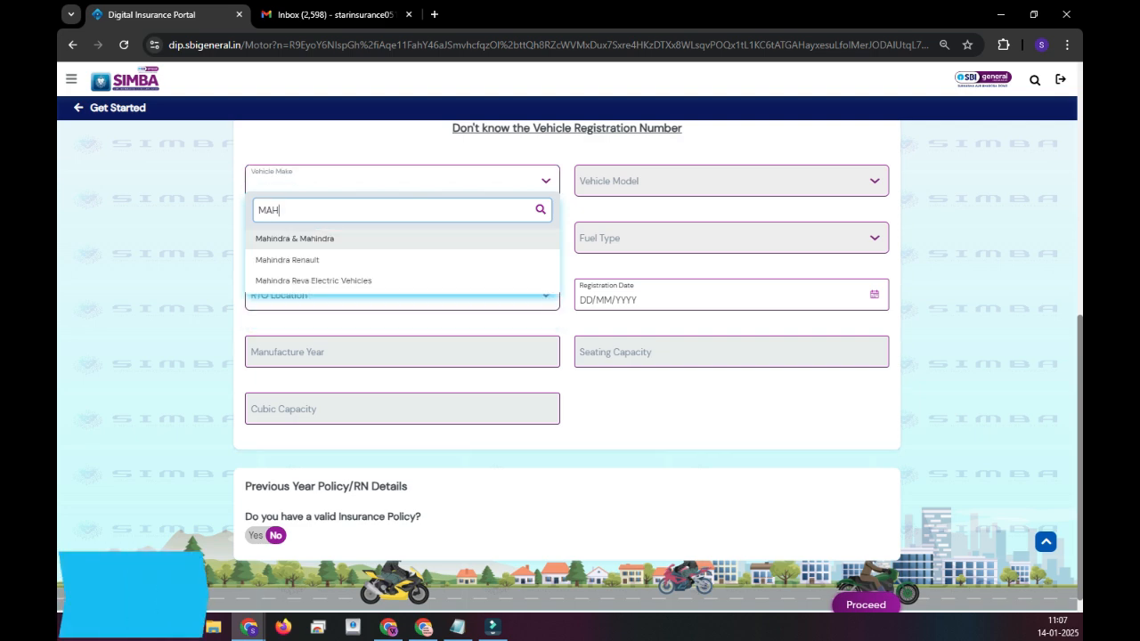
key(Return)
click(731, 181)
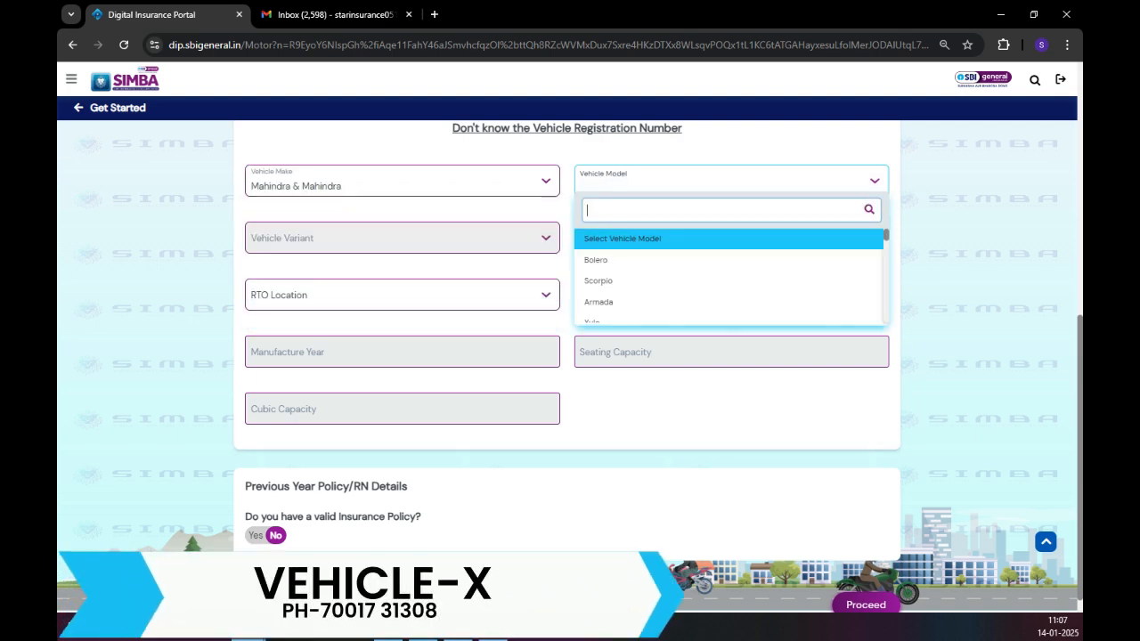
click(728, 259)
click(403, 237)
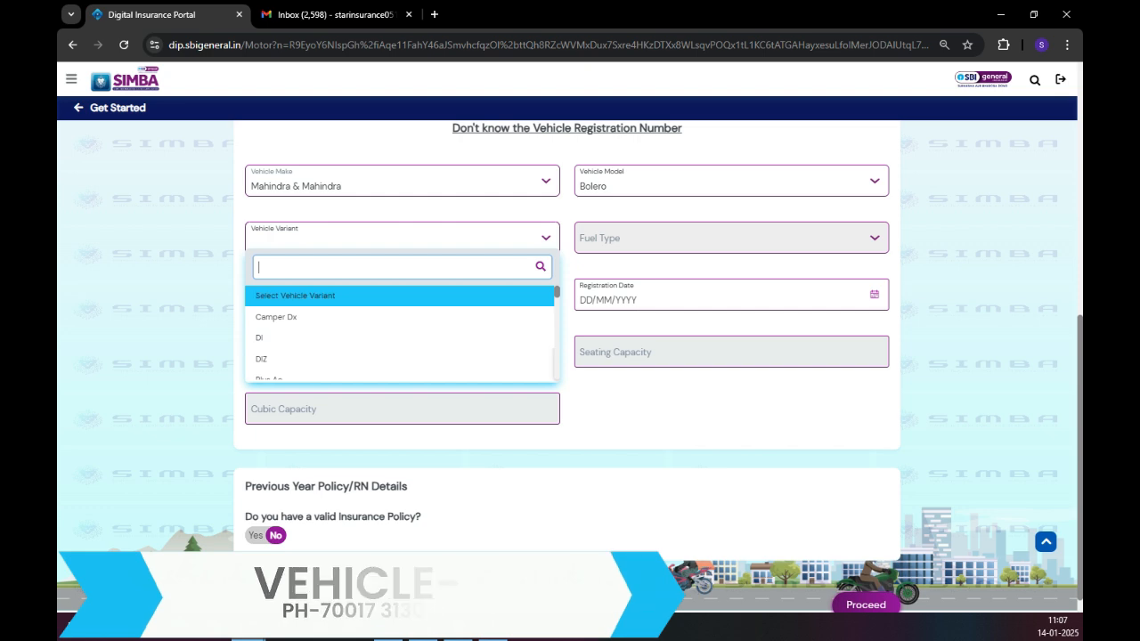
text(XL)
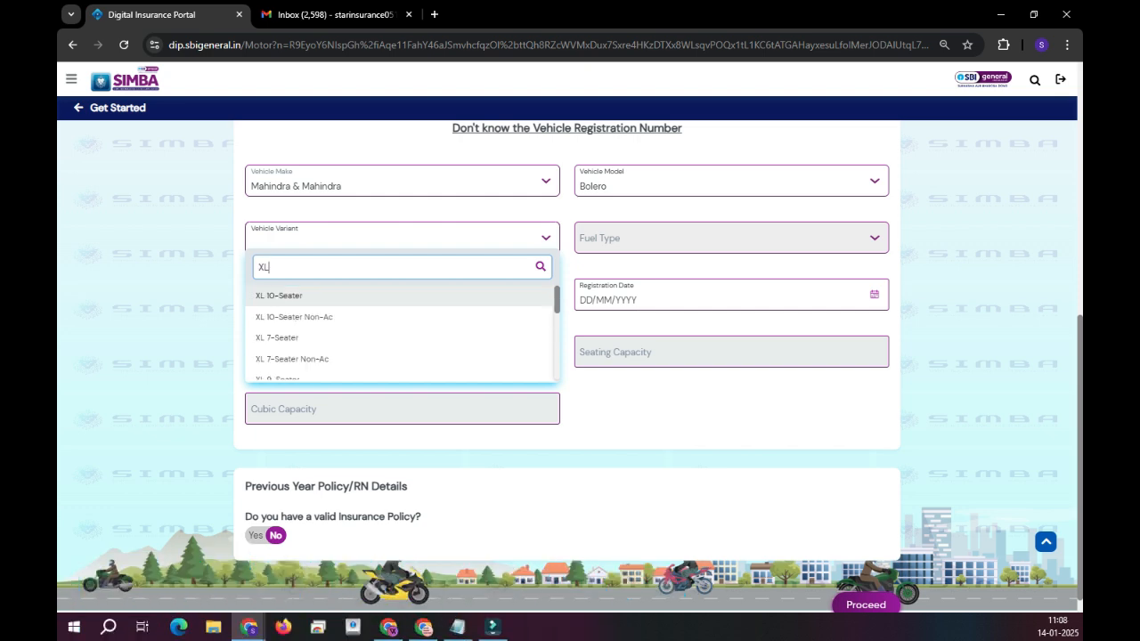
key(Down)
key(Down)
key(Down)
key(Down)
key(Down)
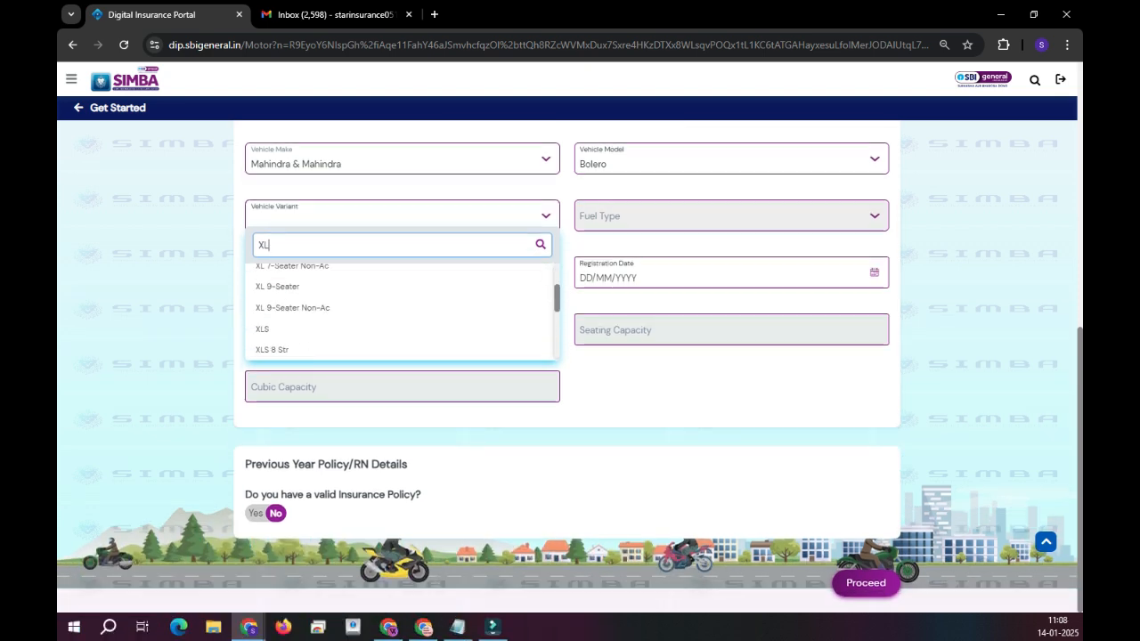
key(Return)
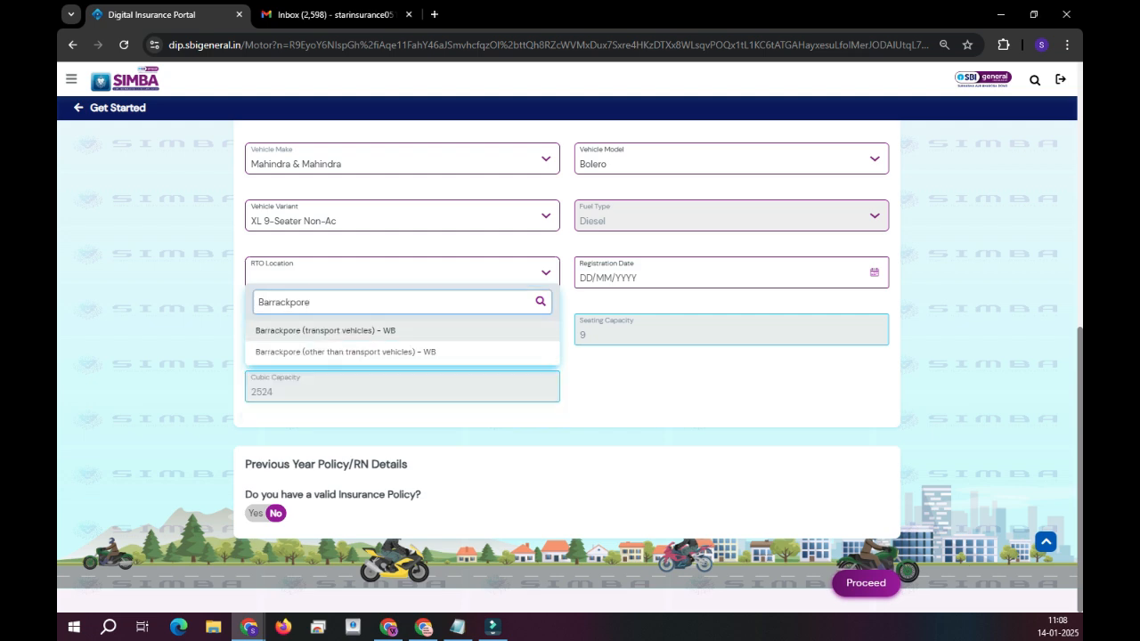
Set the RTO location to Barrackpore and the registration date to 26/02/2014.
click(333, 330)
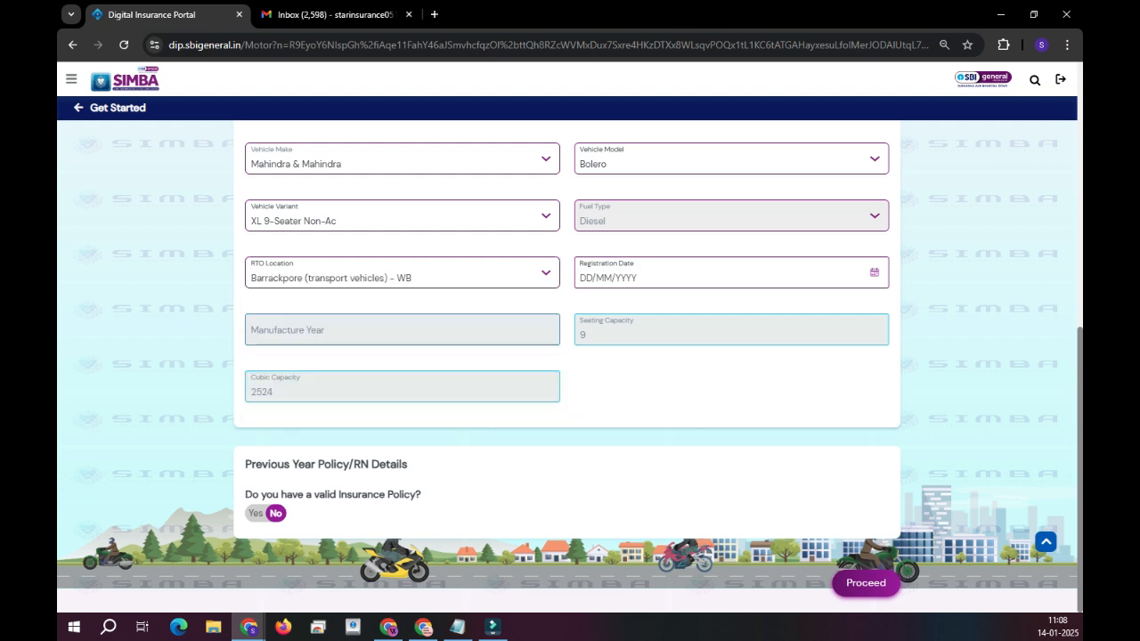
click(641, 277)
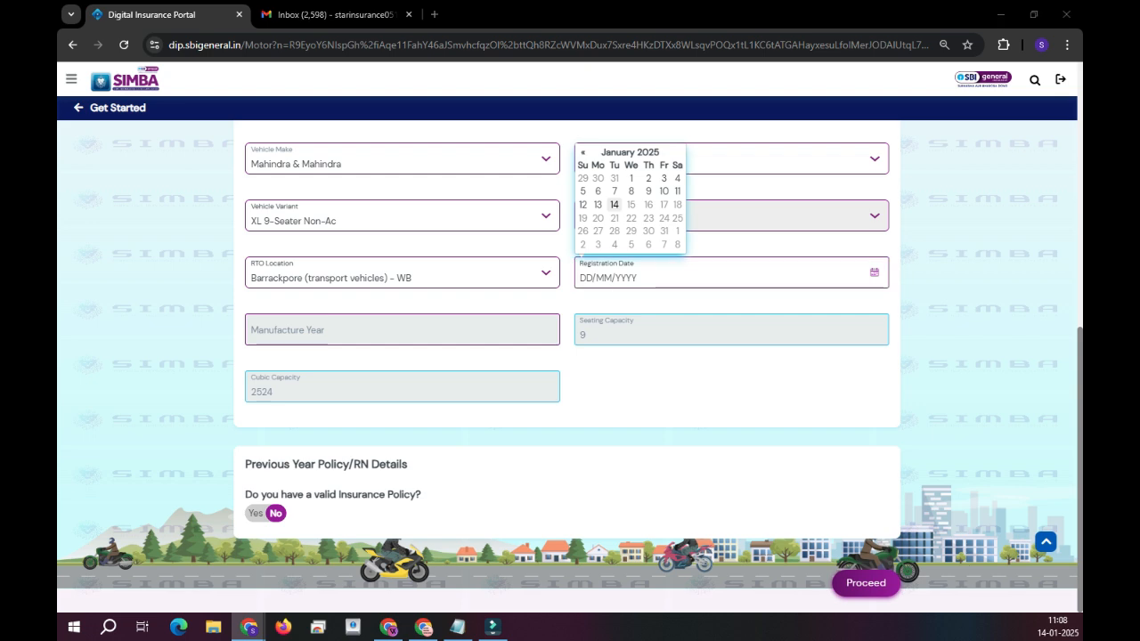
text(2)
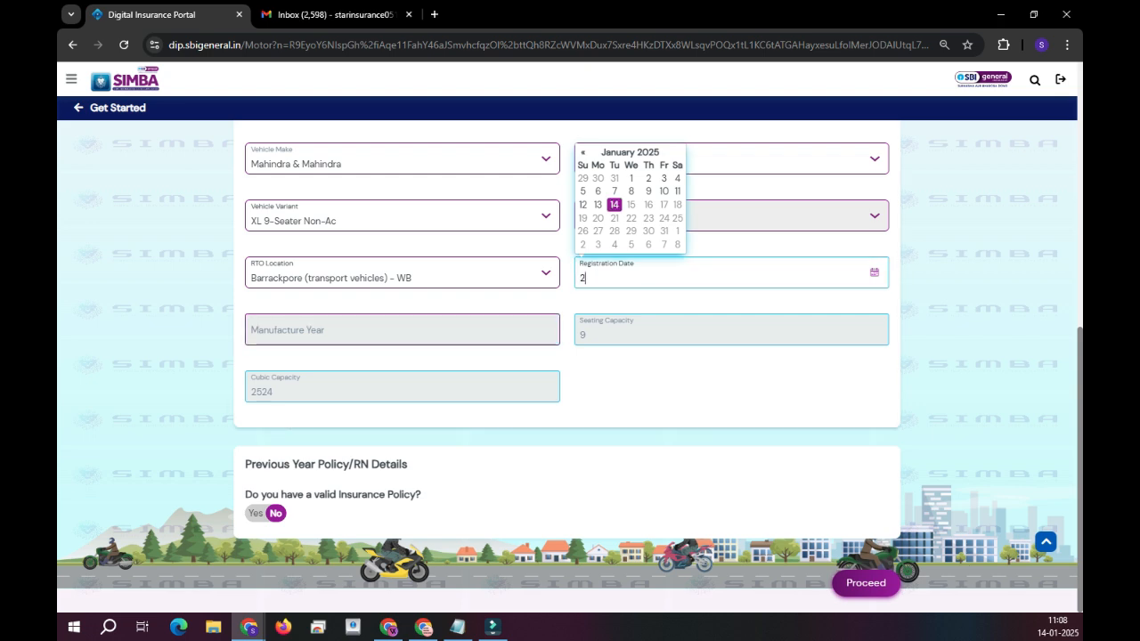
text(6/02/2014)
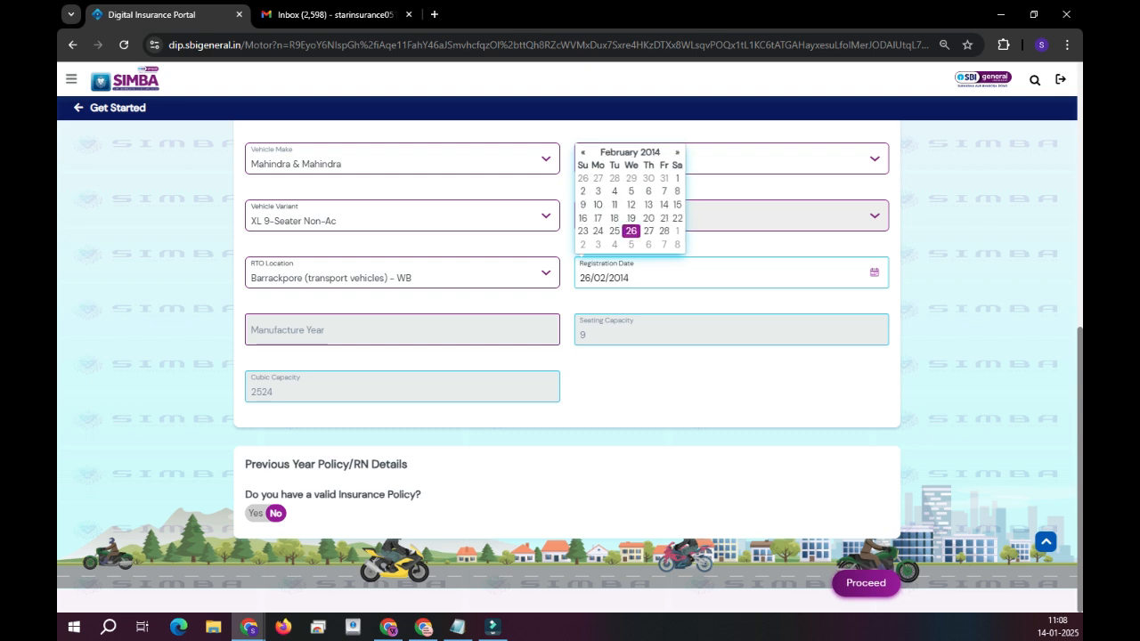
key(Tab)
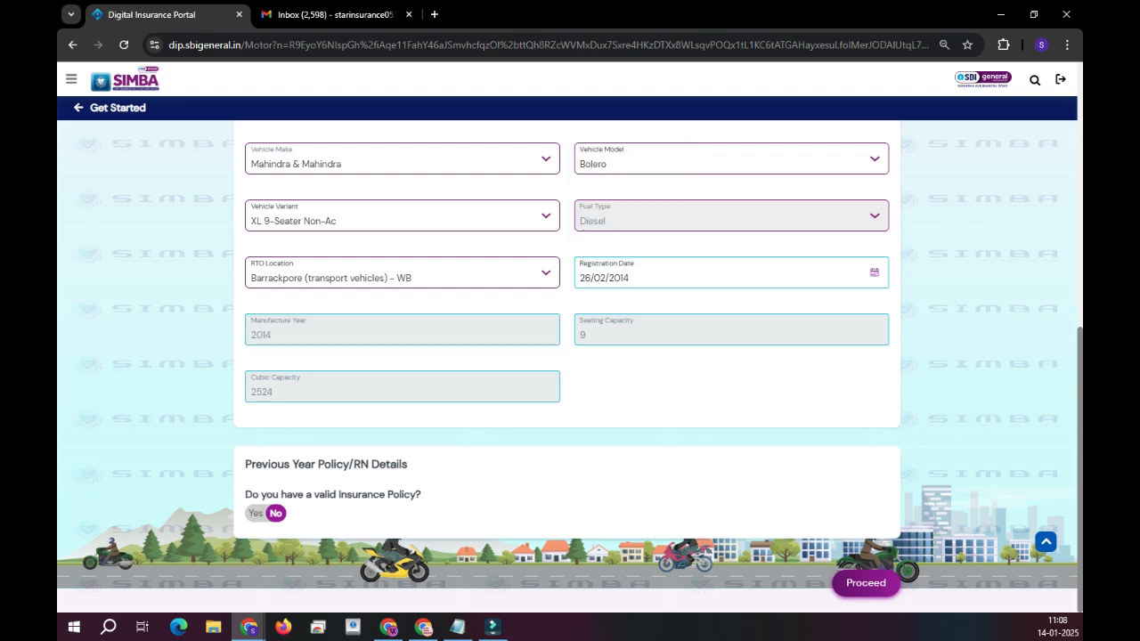
scroll(566, 356, up, 7)
scroll(566, 356, down, 7)
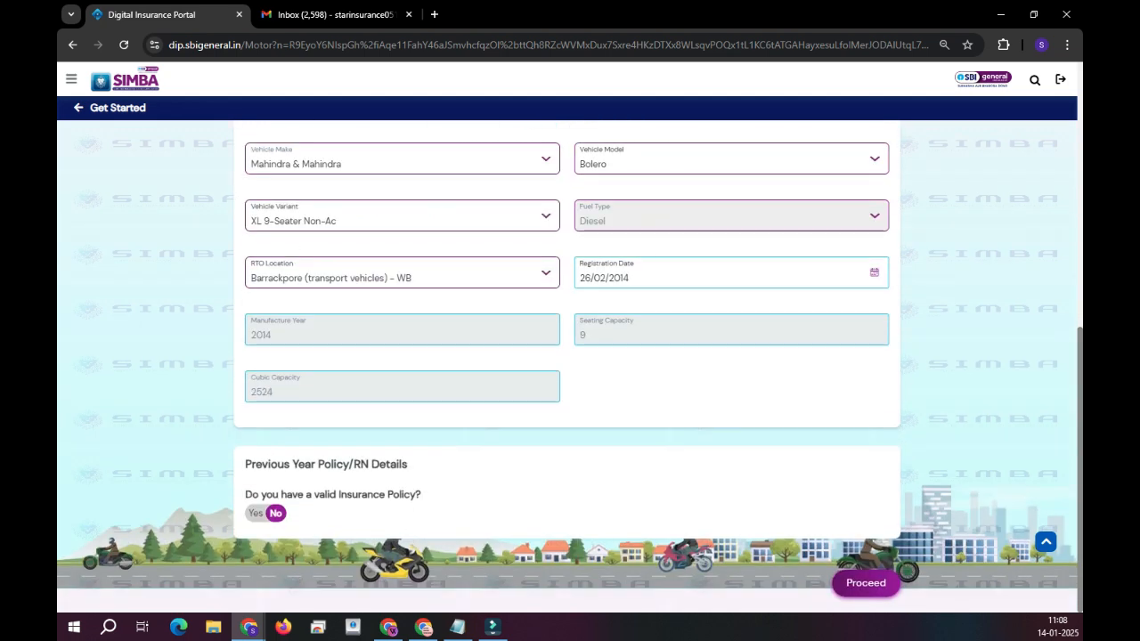
Record a valid previous Annual Package Policy starting 26/01/2024.
click(258, 513)
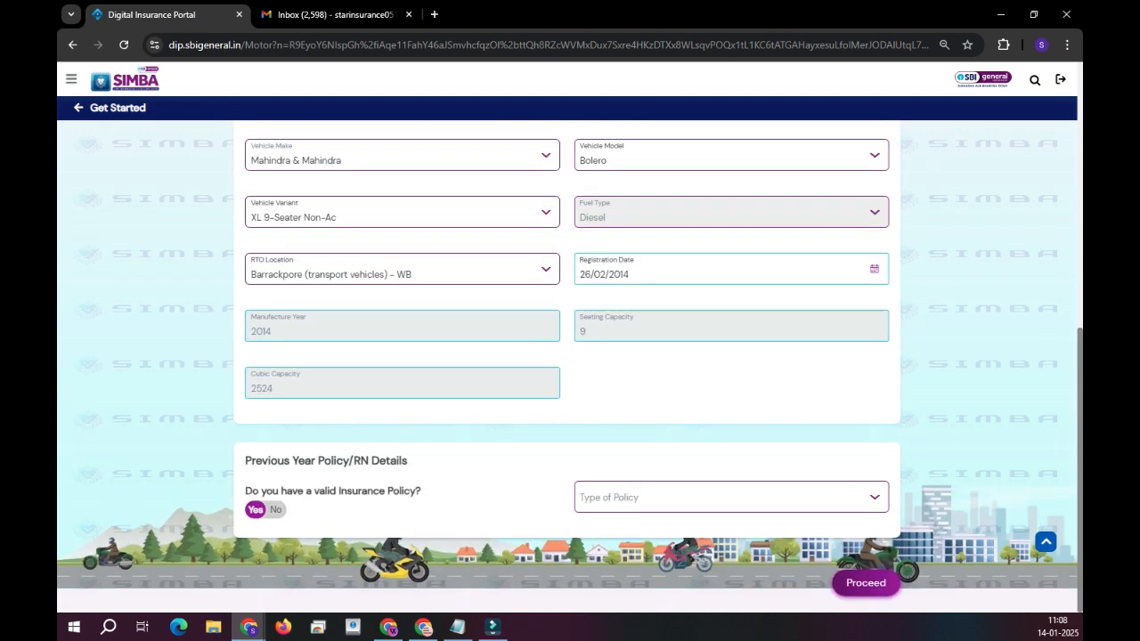
click(731, 497)
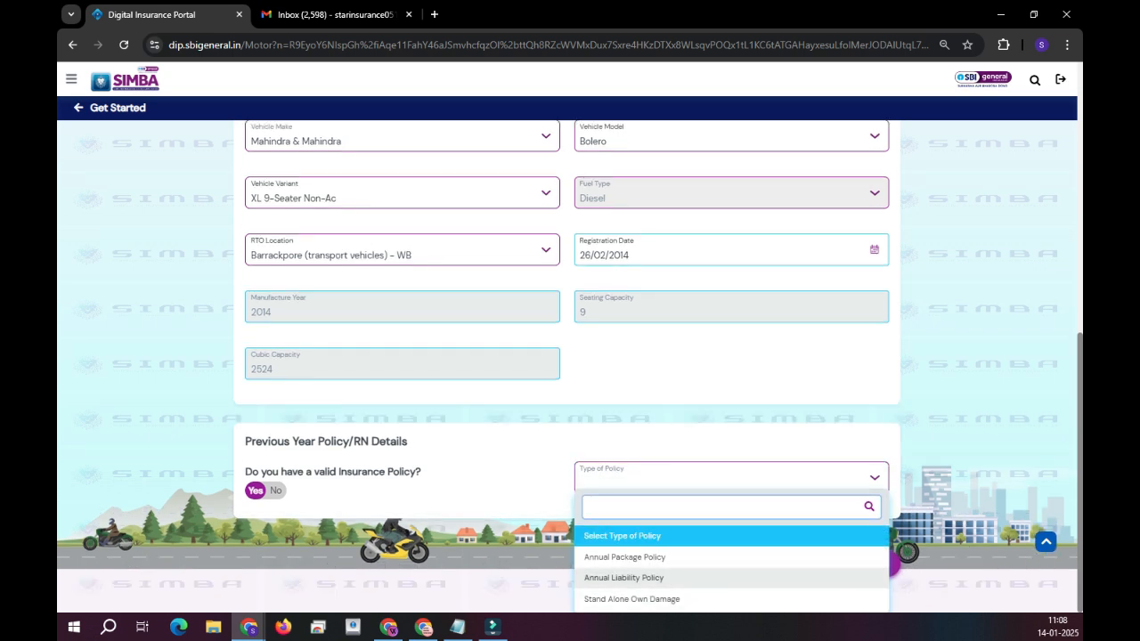
click(650, 557)
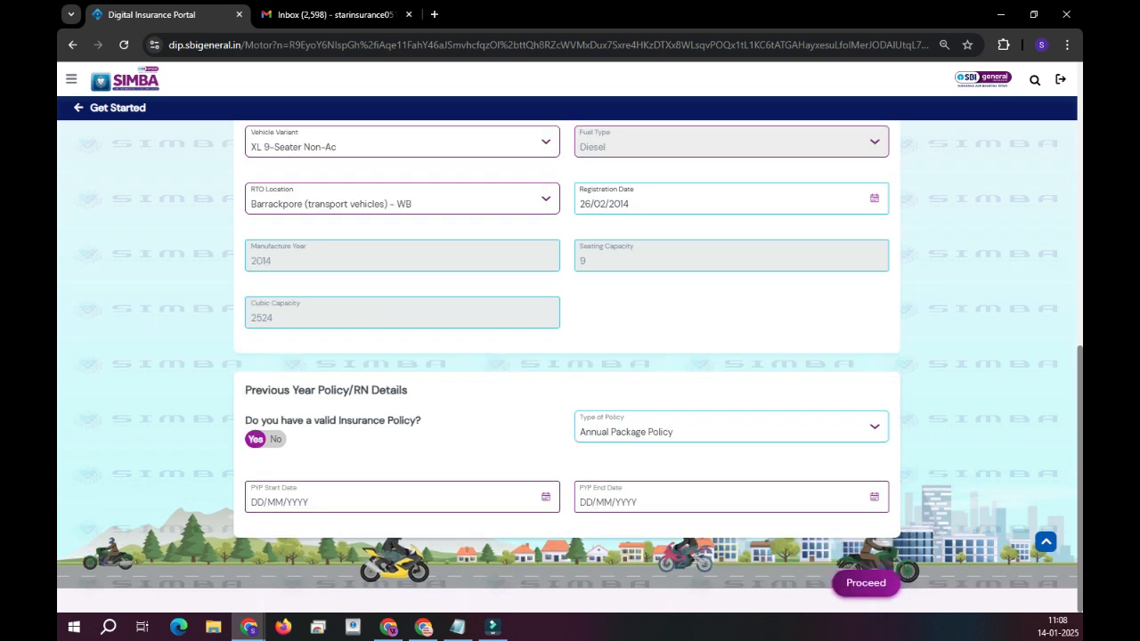
click(253, 485)
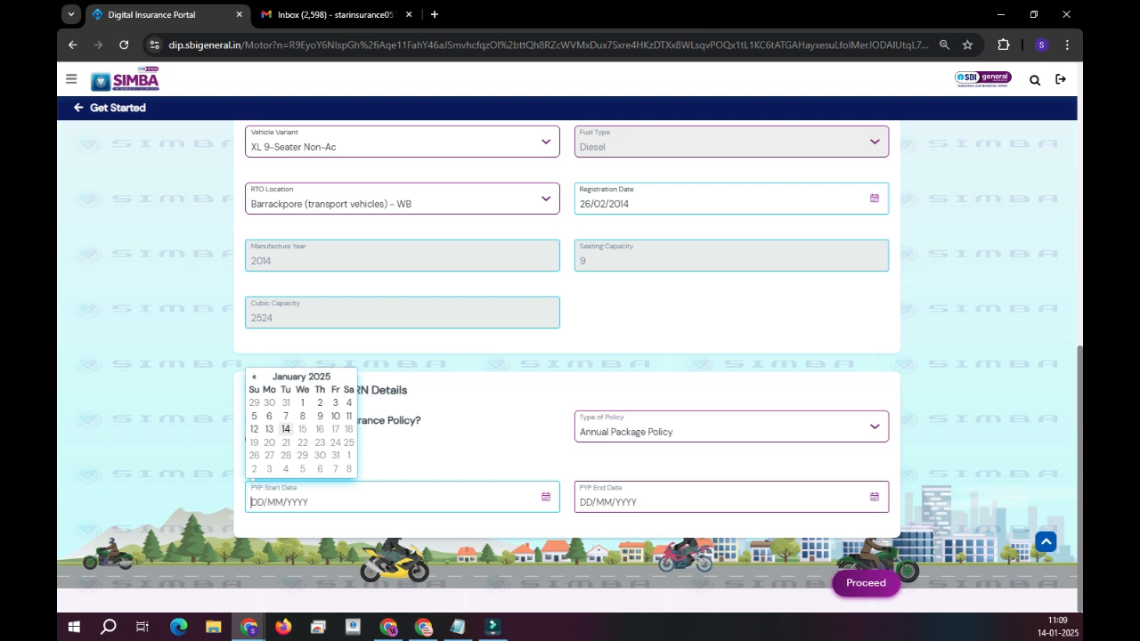
text(26/01/2024)
key(Tab)
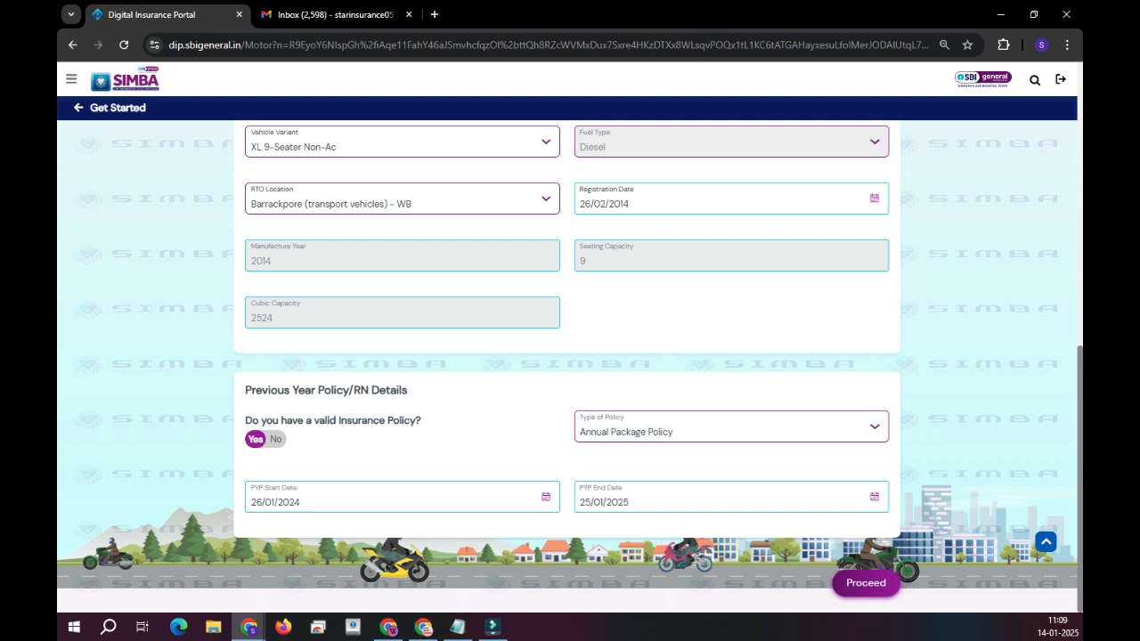
Leave previous claims at No and set the expiring policy's NCB to 0%.
click(866, 584)
click(277, 400)
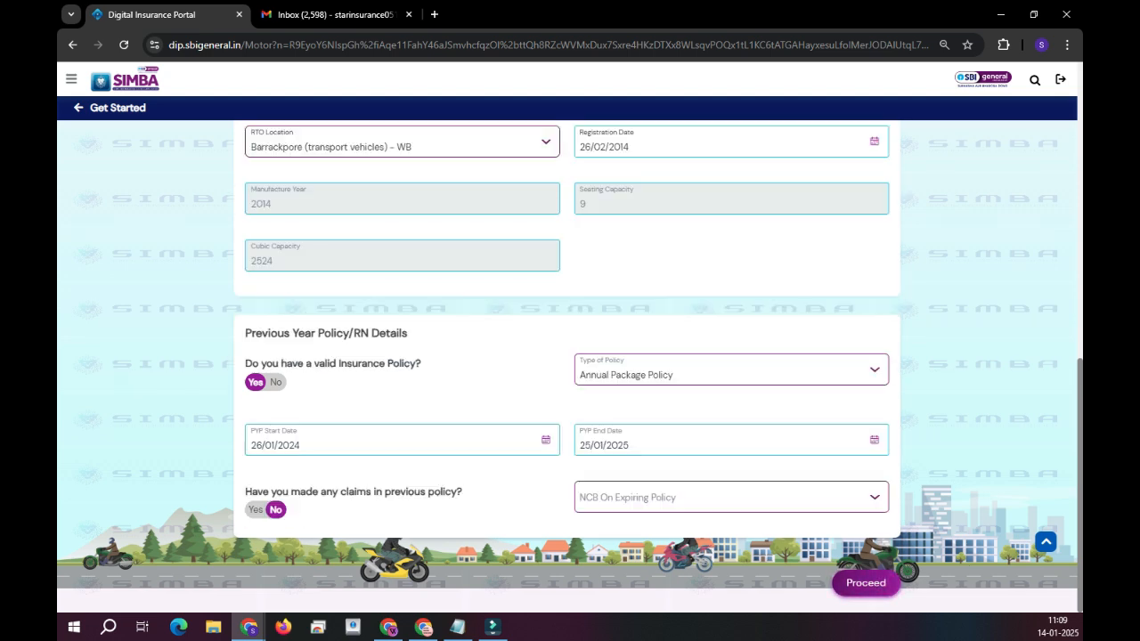
click(255, 510)
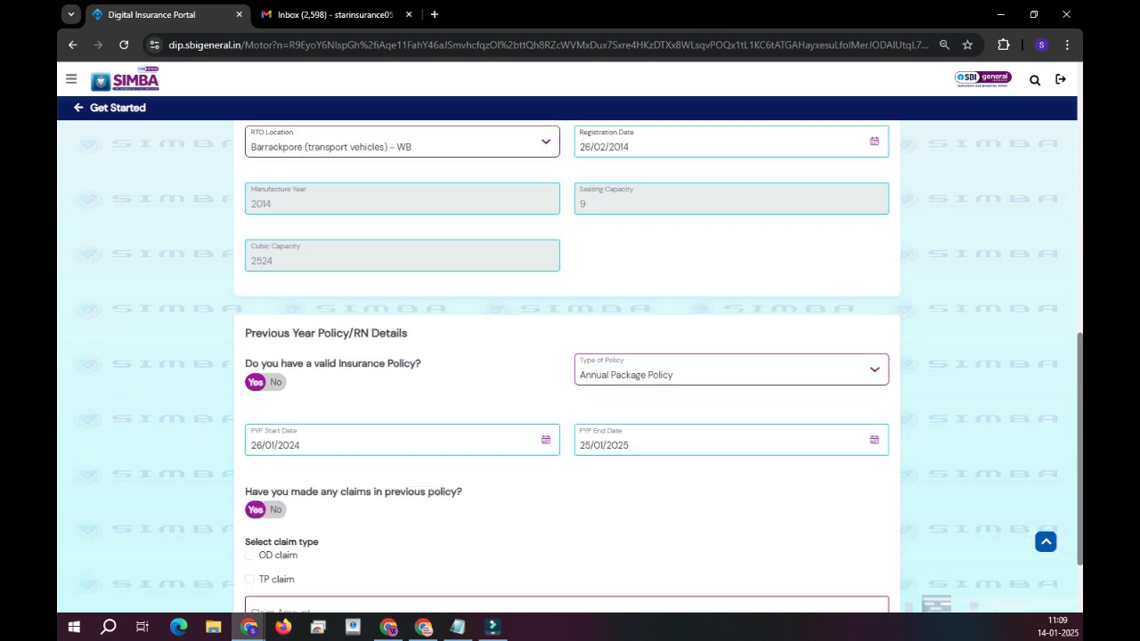
scroll(255, 510, down, 2)
click(276, 400)
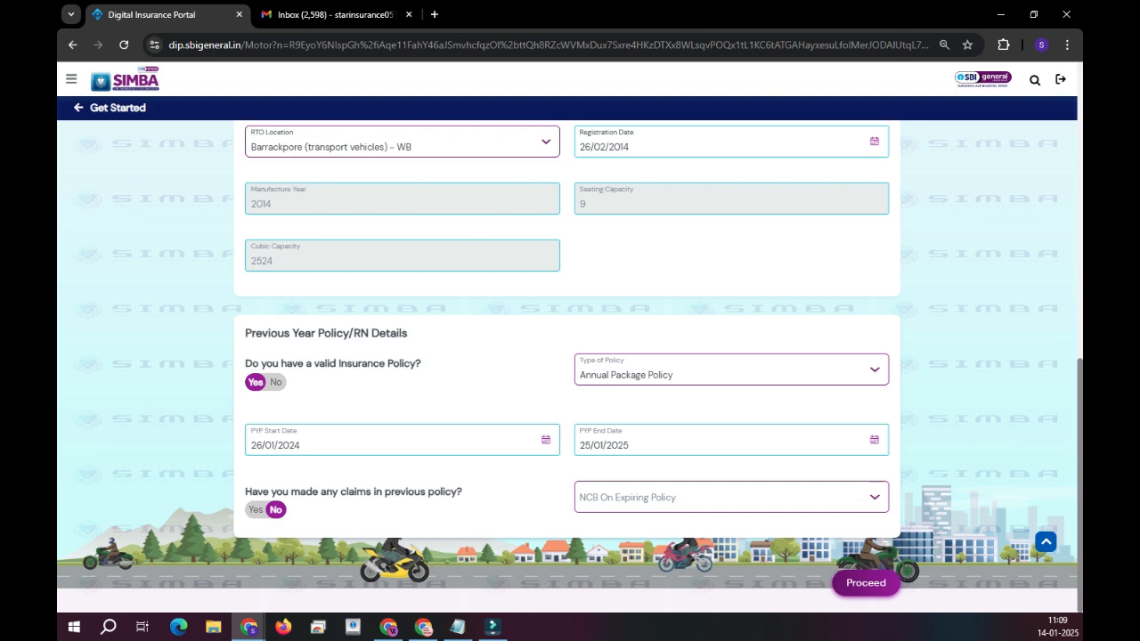
click(731, 498)
click(729, 577)
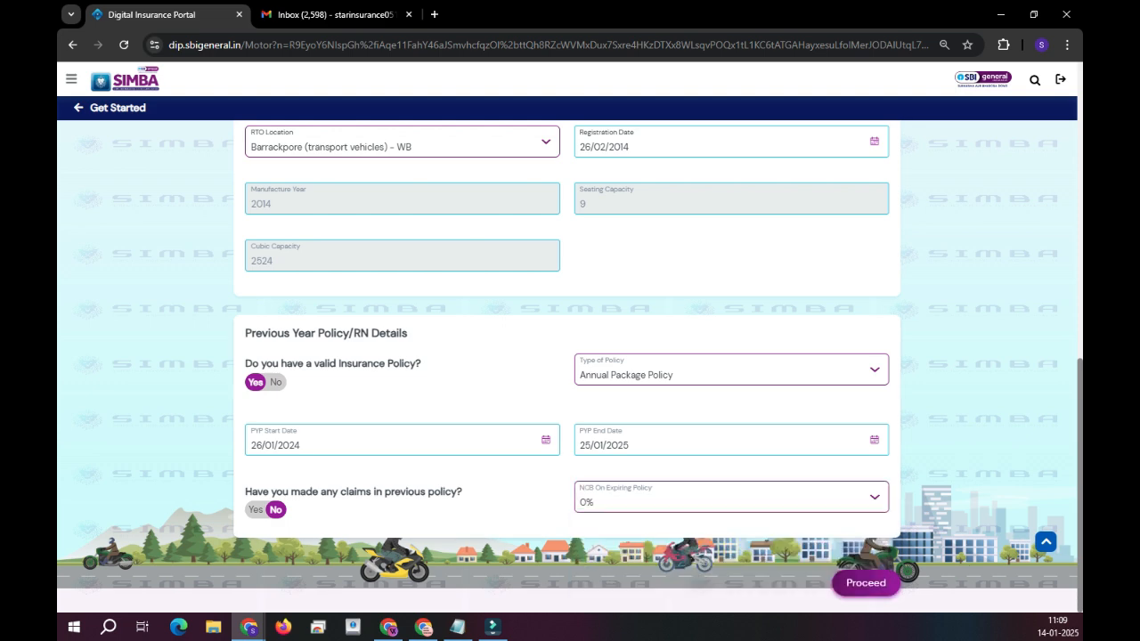
Get the quote and raise the insured declared value to the 156869 maximum limit.
click(865, 583)
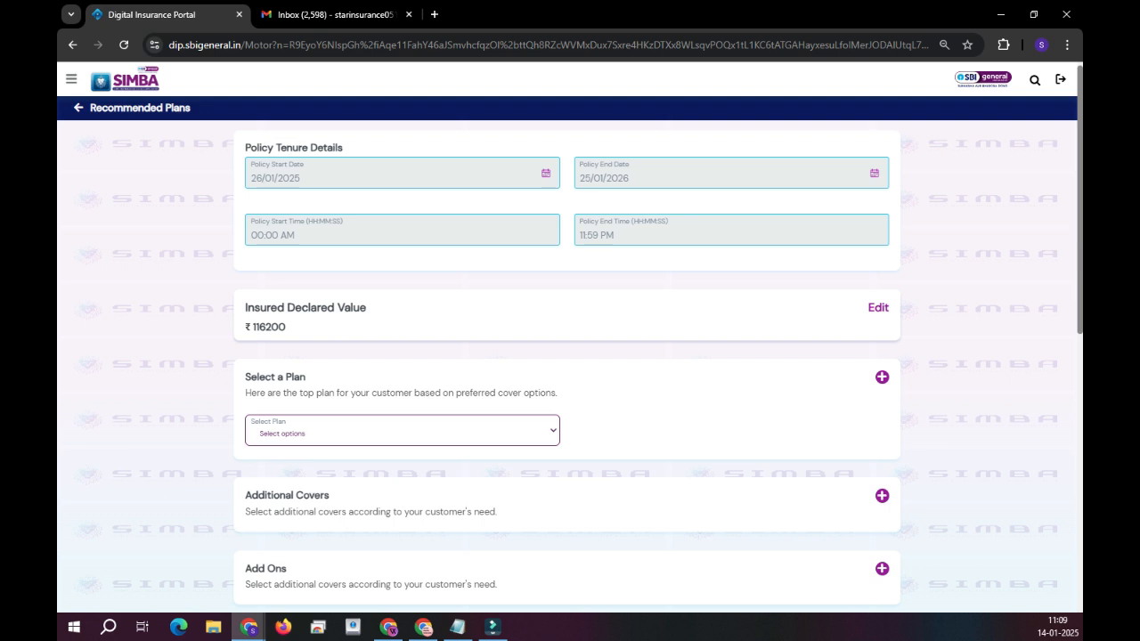
click(878, 307)
double_click(357, 372)
key(ctrl+c)
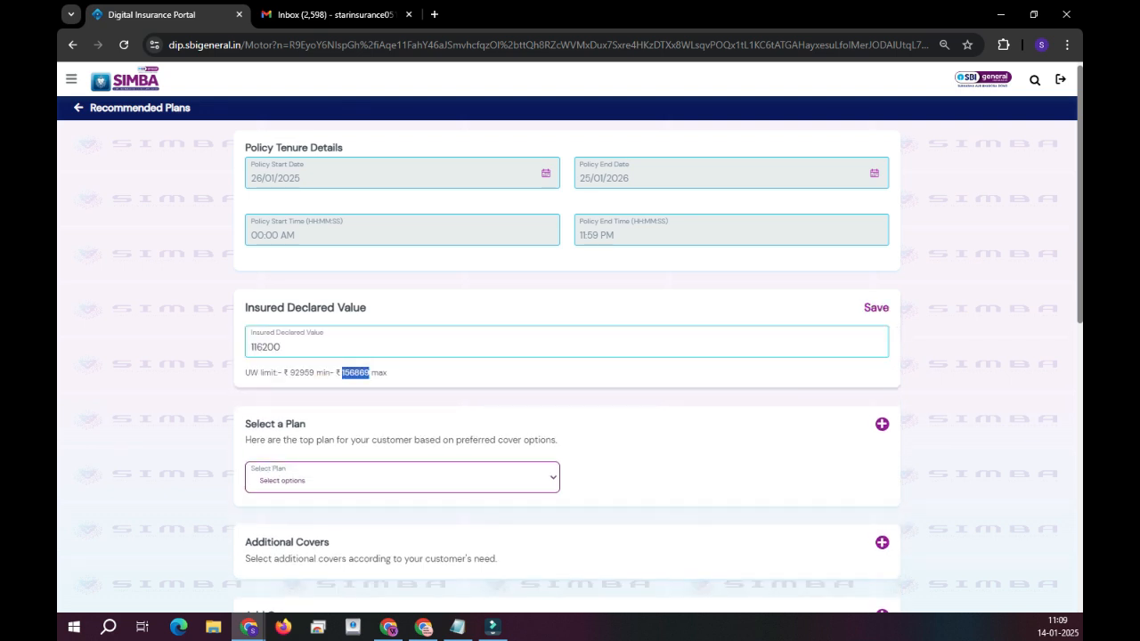
double_click(266, 348)
key(ctrl+v)
click(876, 307)
Under Additional Covers > Third Party, keep PA - Owner Driver cover for 1 year.
scroll(570, 357, down, 4)
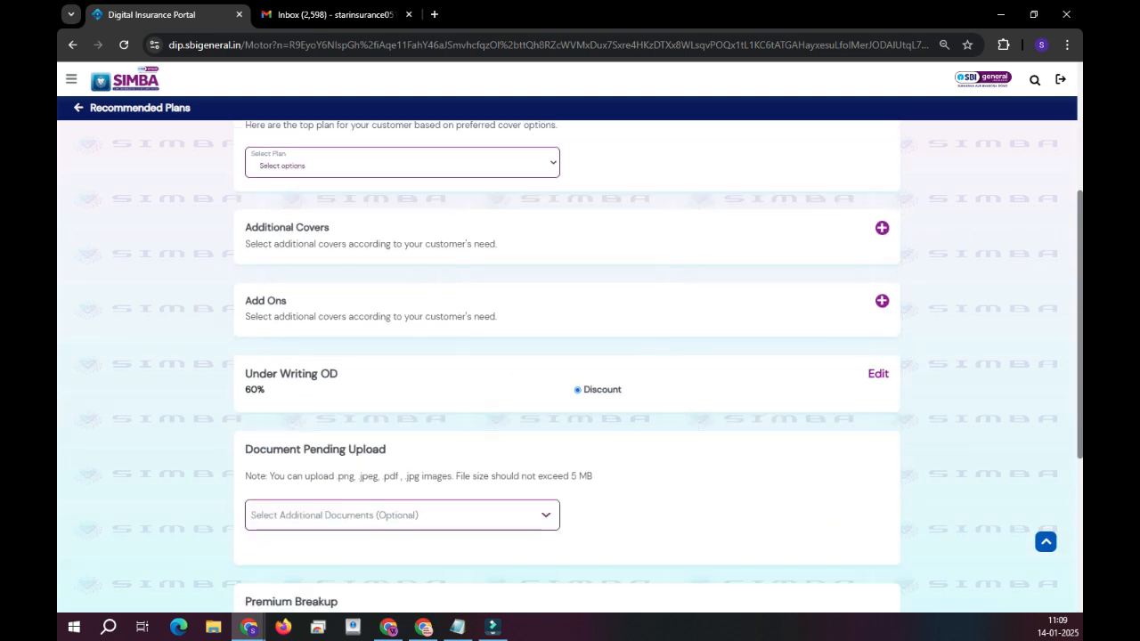
click(882, 211)
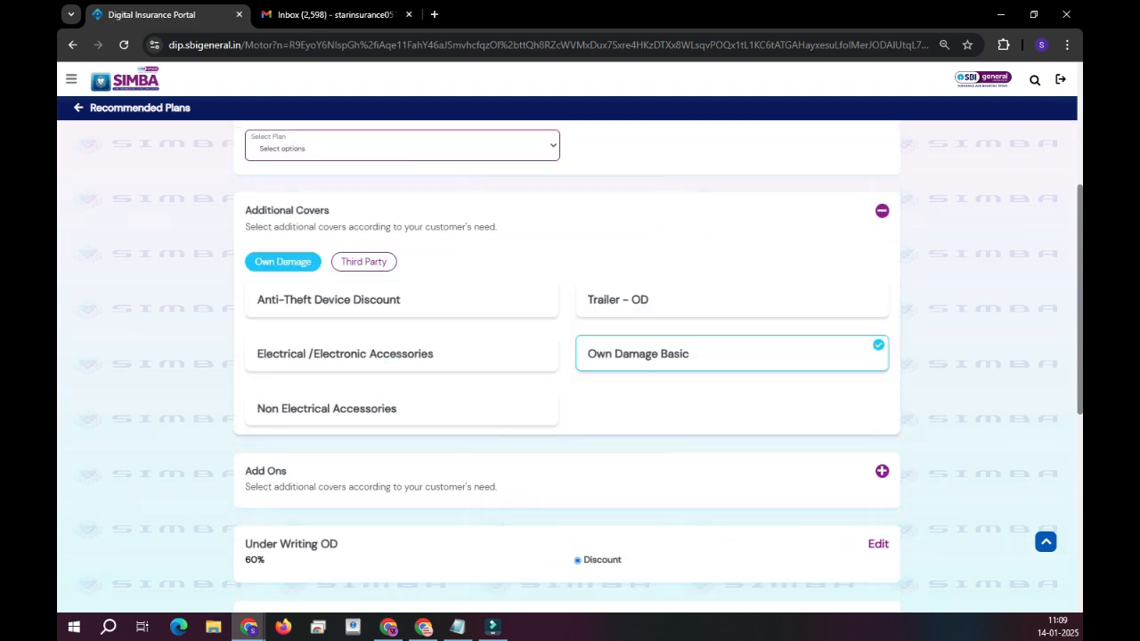
click(364, 262)
scroll(570, 356, down, 3)
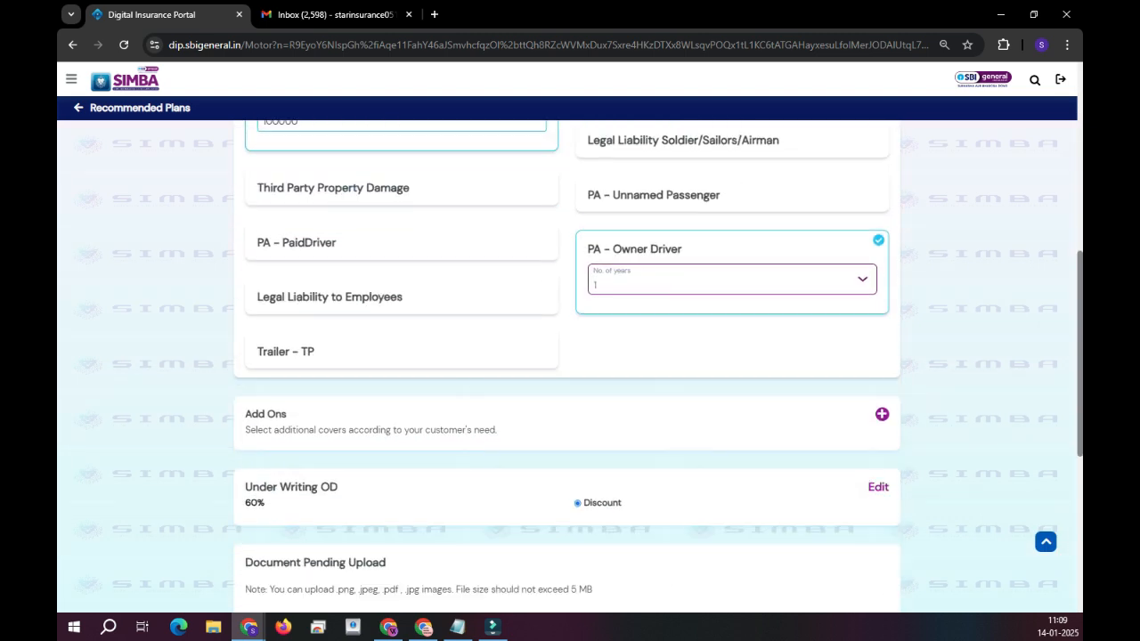
scroll(634, 320, up, 1)
click(634, 321)
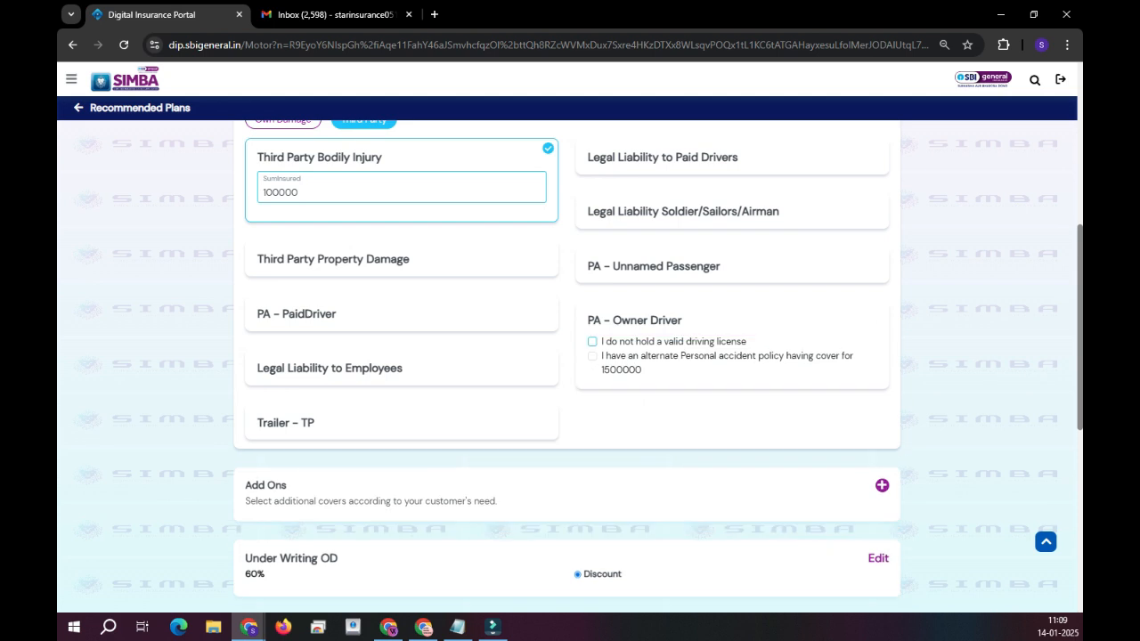
click(634, 321)
click(686, 353)
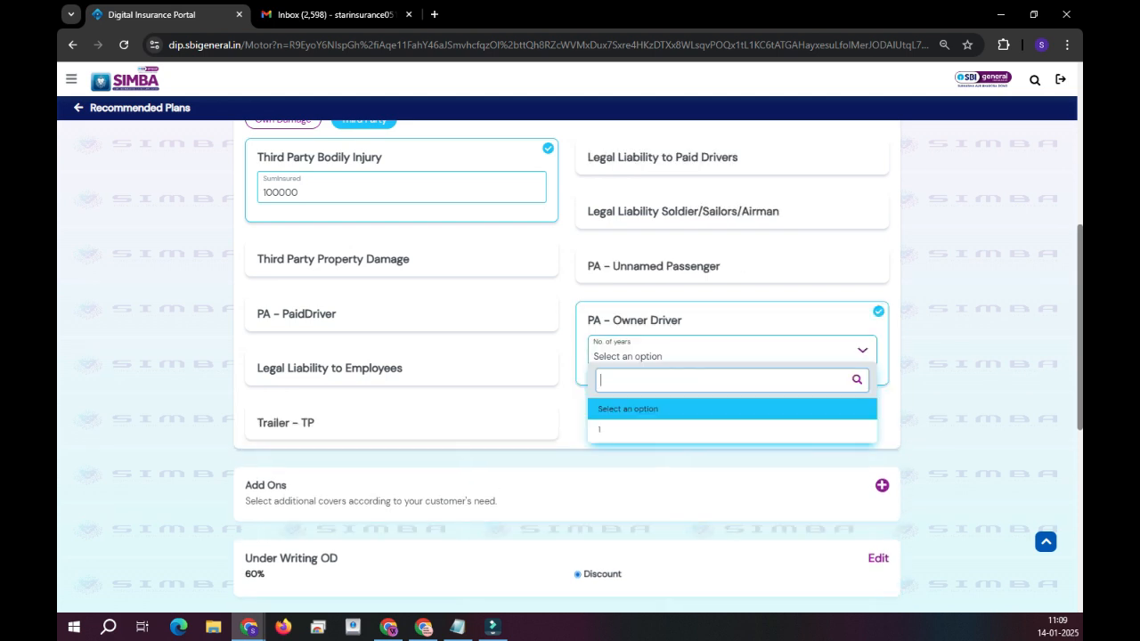
click(659, 430)
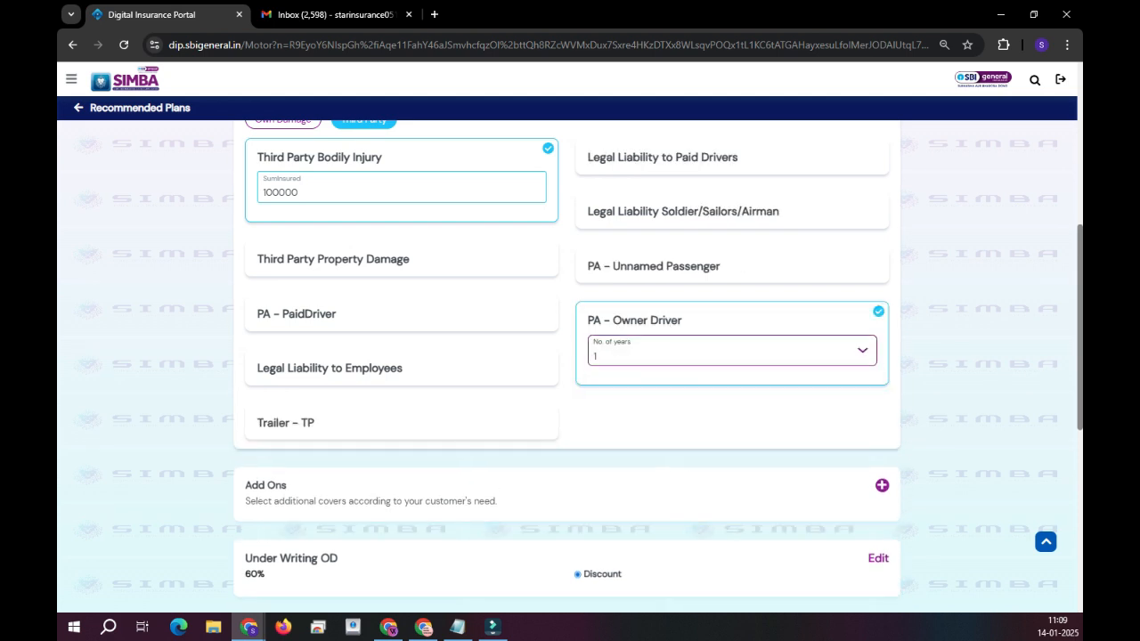
Add PA - PaidDriver cover with total 1 and 100000 sum per unit.
click(302, 315)
click(321, 345)
text(1)
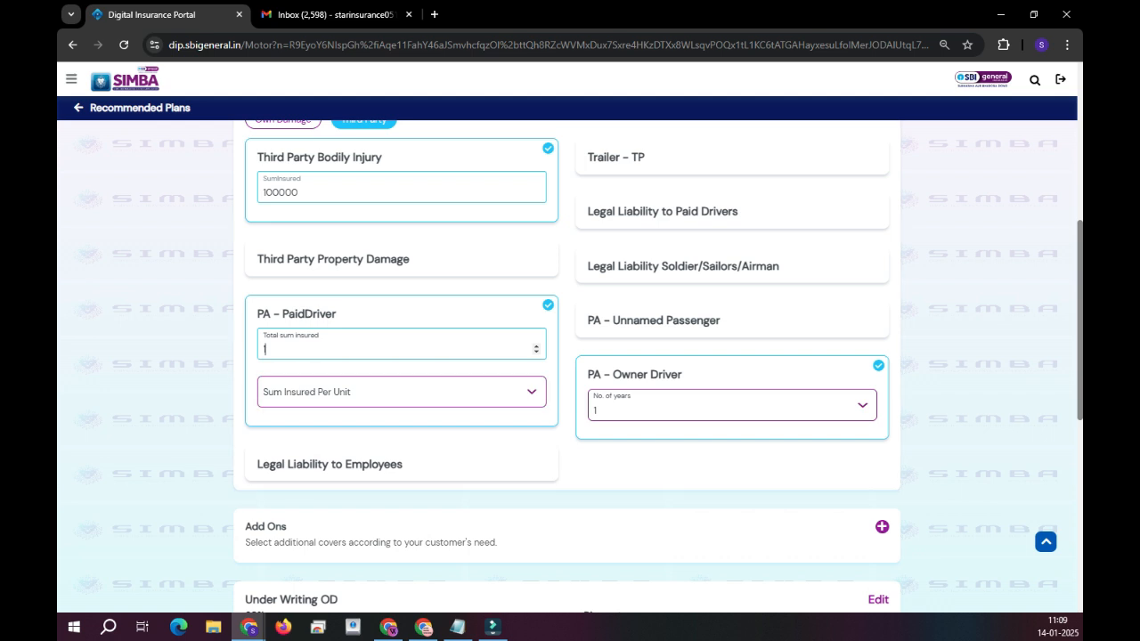
click(356, 392)
scroll(356, 496, down, 3)
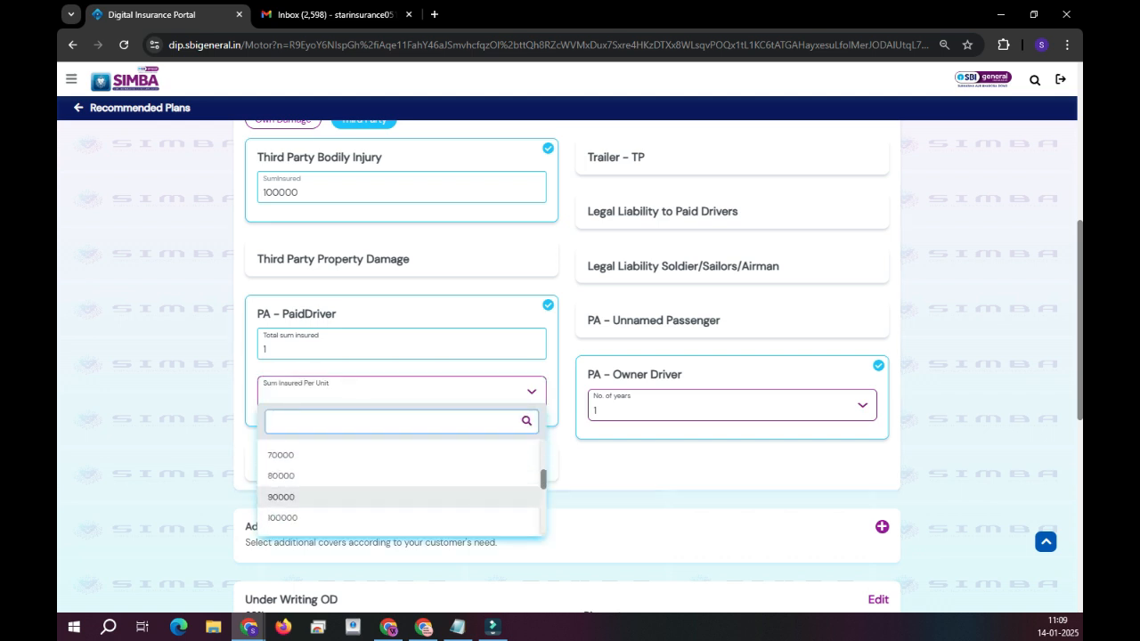
click(303, 518)
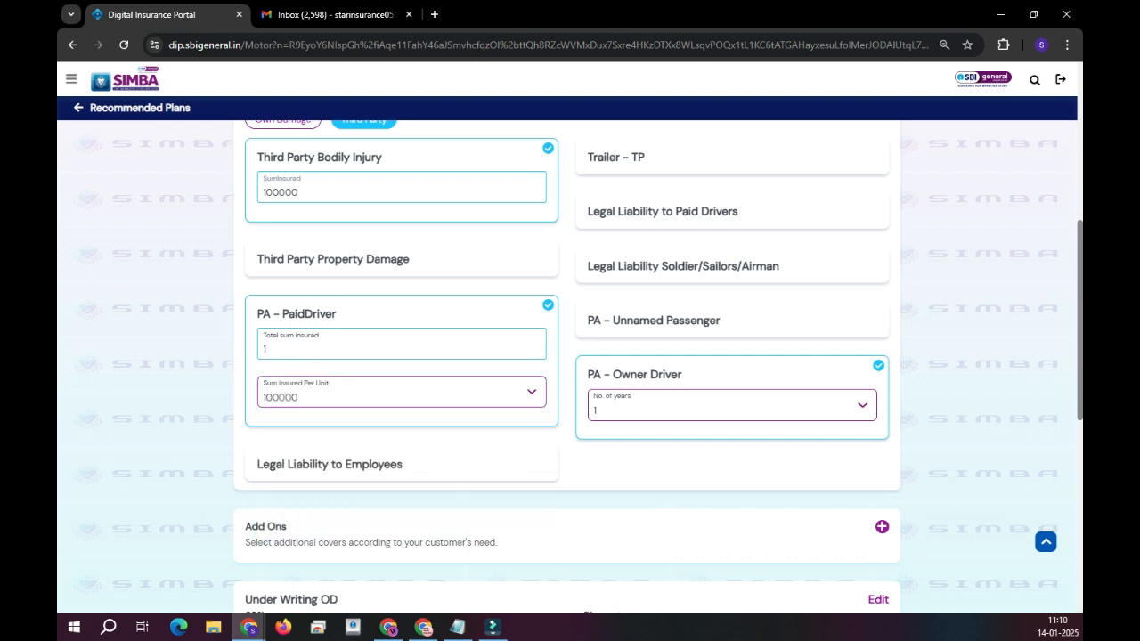
scroll(566, 365, up, 2)
scroll(566, 365, down, 2)
Add Legal Liability to Paid Drivers cover for 1 paid driver.
click(663, 212)
click(732, 241)
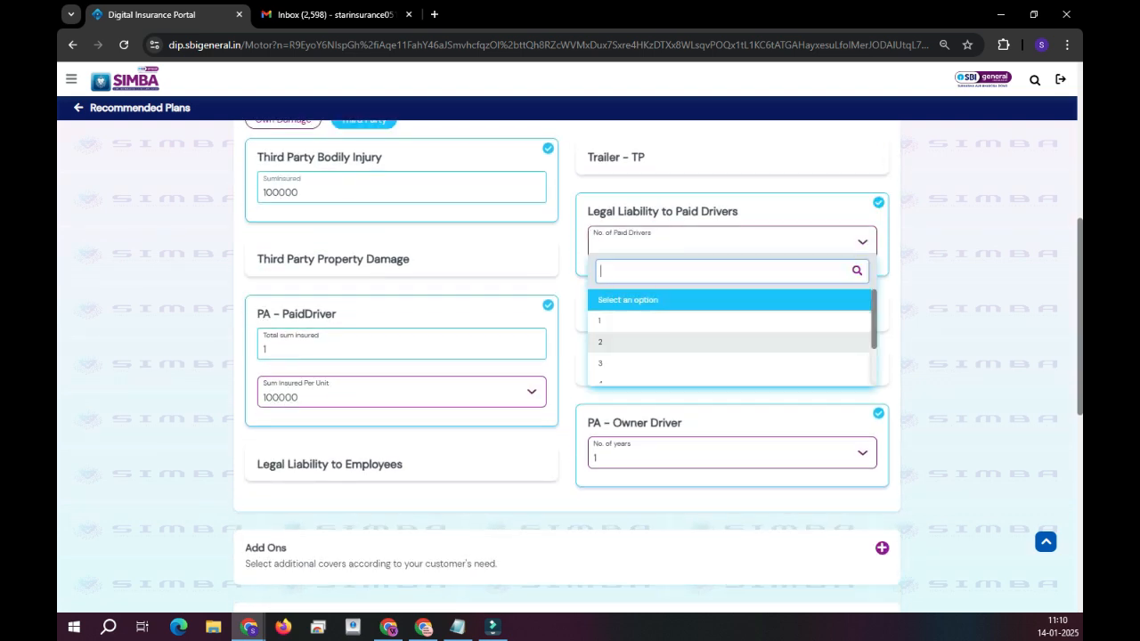
click(659, 320)
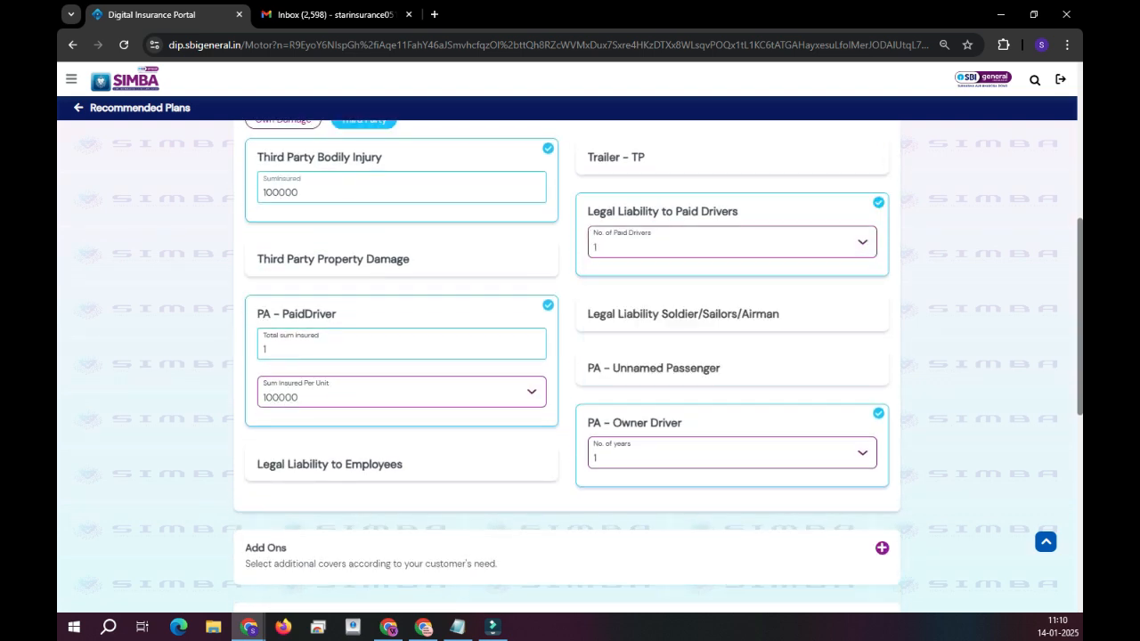
scroll(659, 338, down, 4)
scroll(566, 365, down, 3)
scroll(567, 365, up, 8)
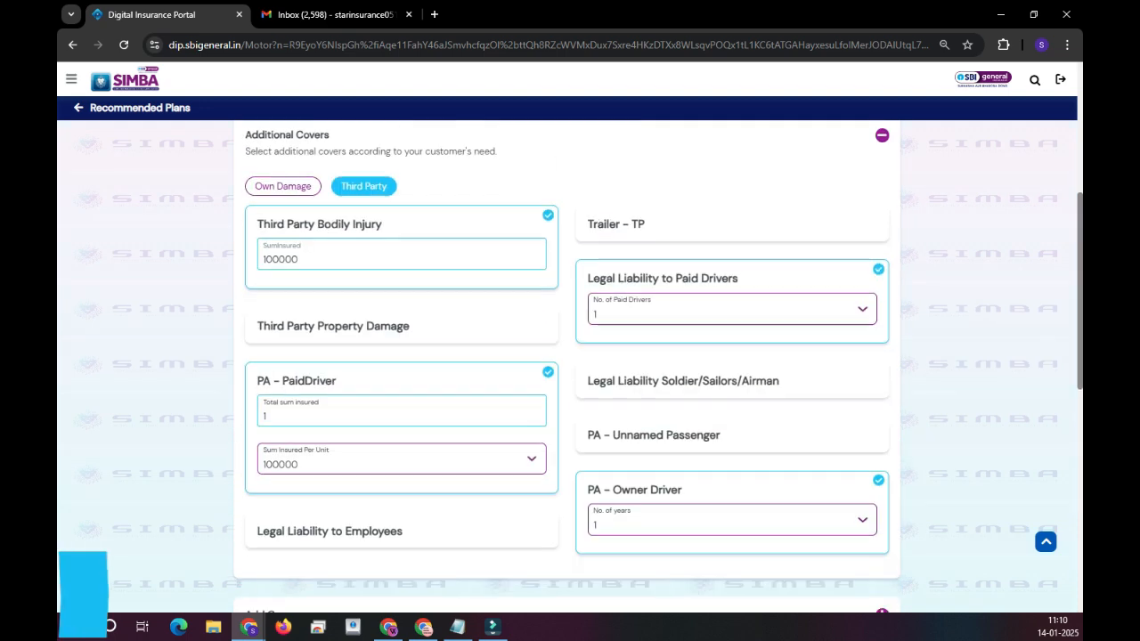
scroll(566, 365, down, 2)
Add PA - Unnamed Passenger cover at 100000 per unit, 9 in total.
click(659, 296)
click(713, 273)
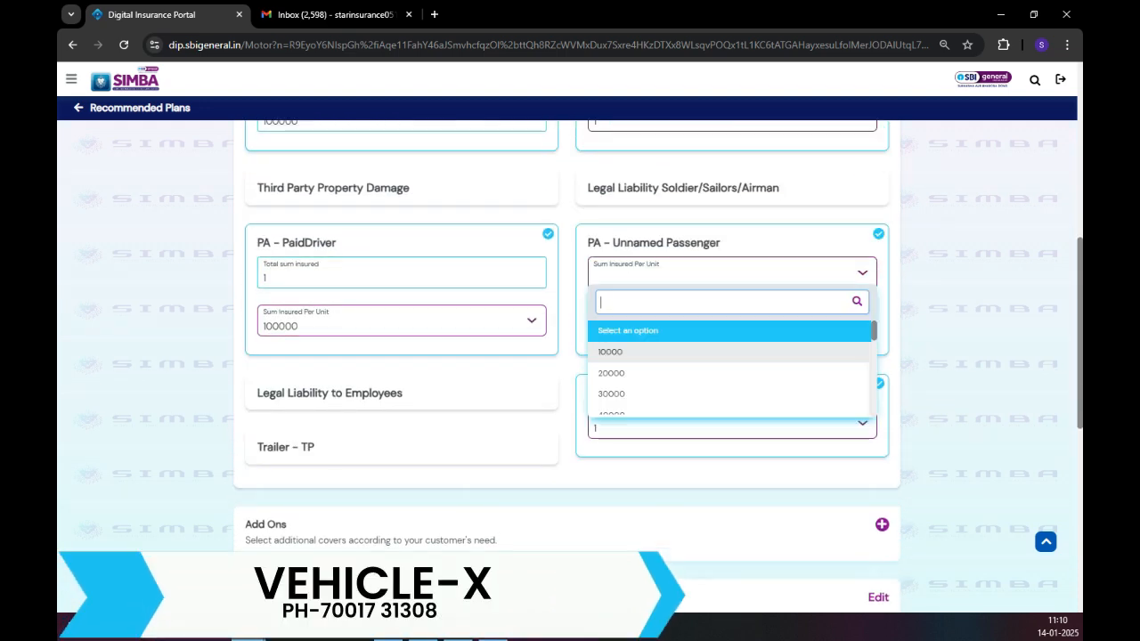
scroll(676, 377, down, 2)
click(659, 399)
click(667, 322)
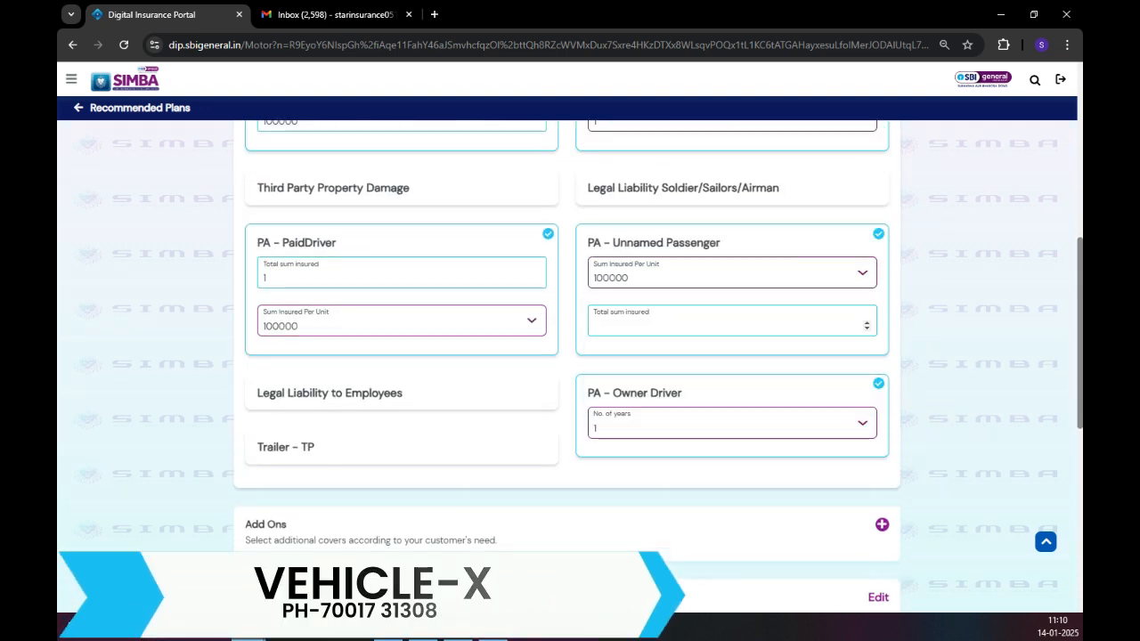
text(9)
click(712, 351)
scroll(712, 351, down, 1)
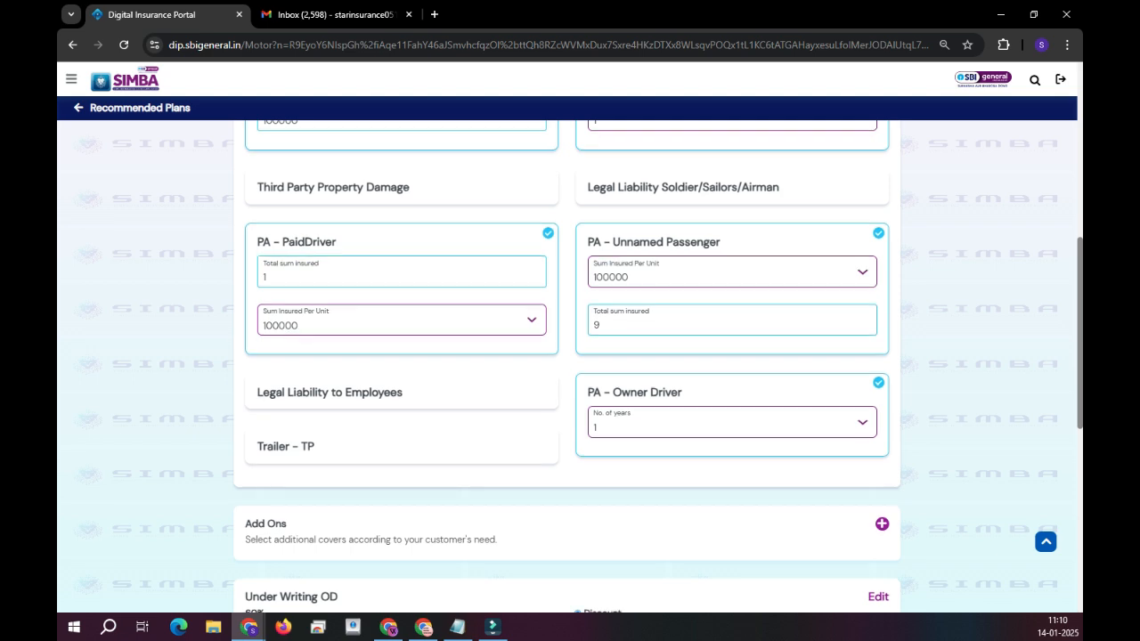
scroll(570, 357, down, 5)
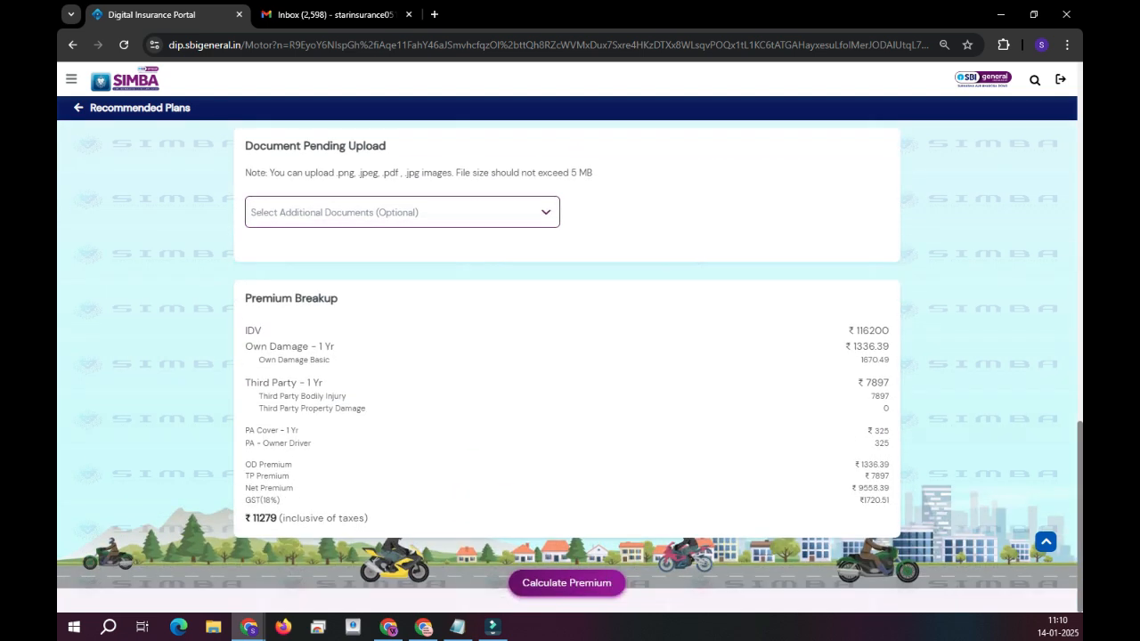
Calculate the ₹12480 premium, save the quote for a quotation number, and convert it to a proposal.
click(566, 583)
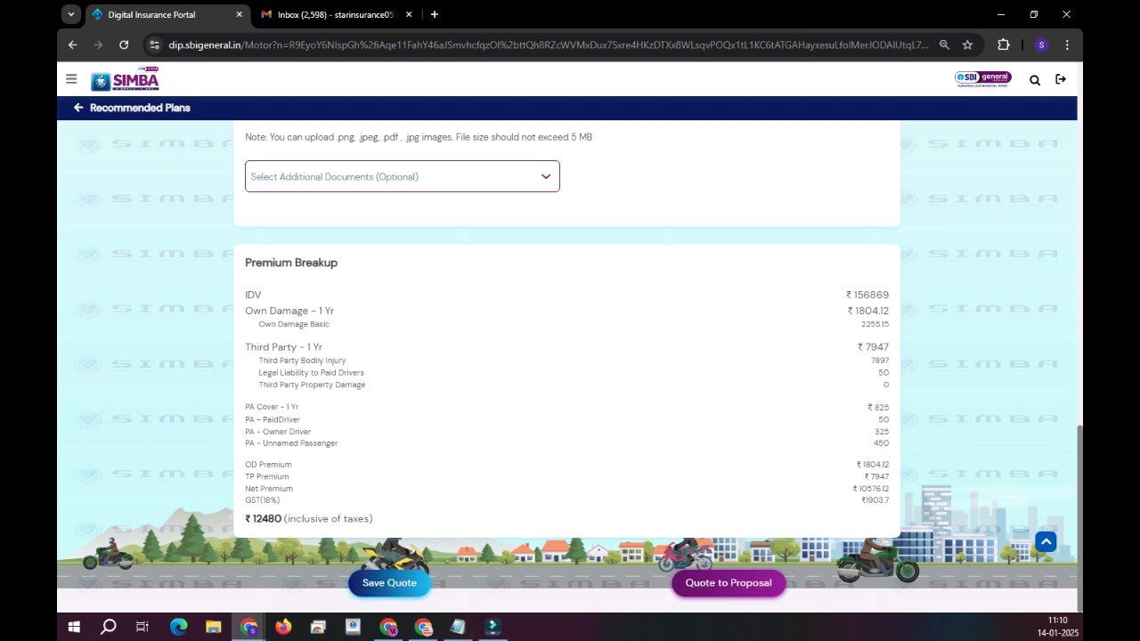
click(389, 582)
scroll(570, 366, down, 1)
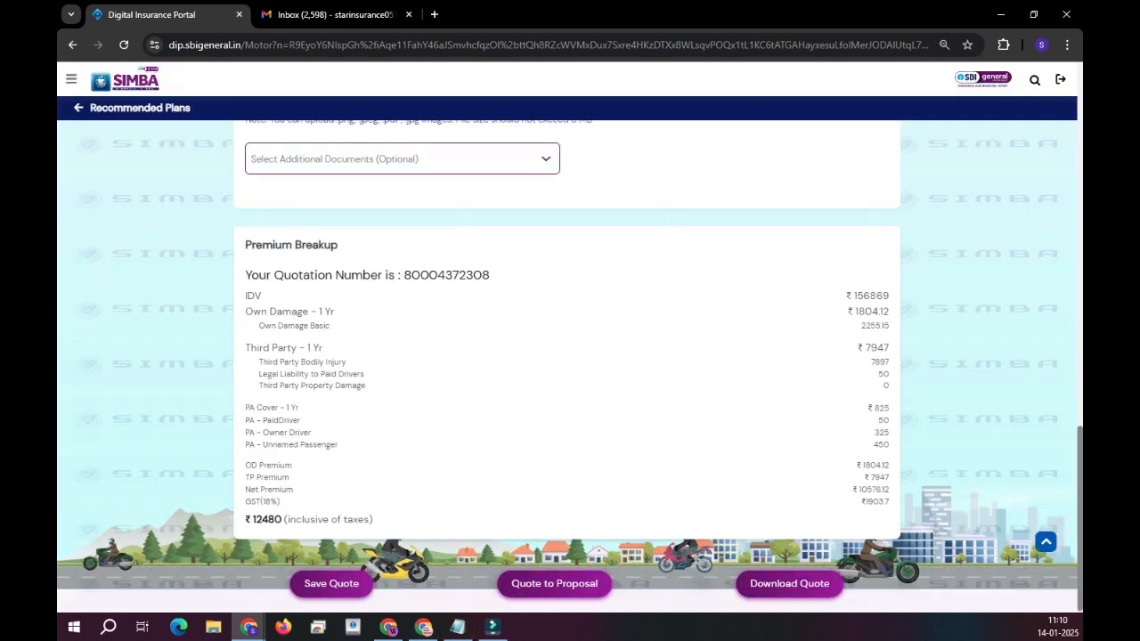
click(554, 587)
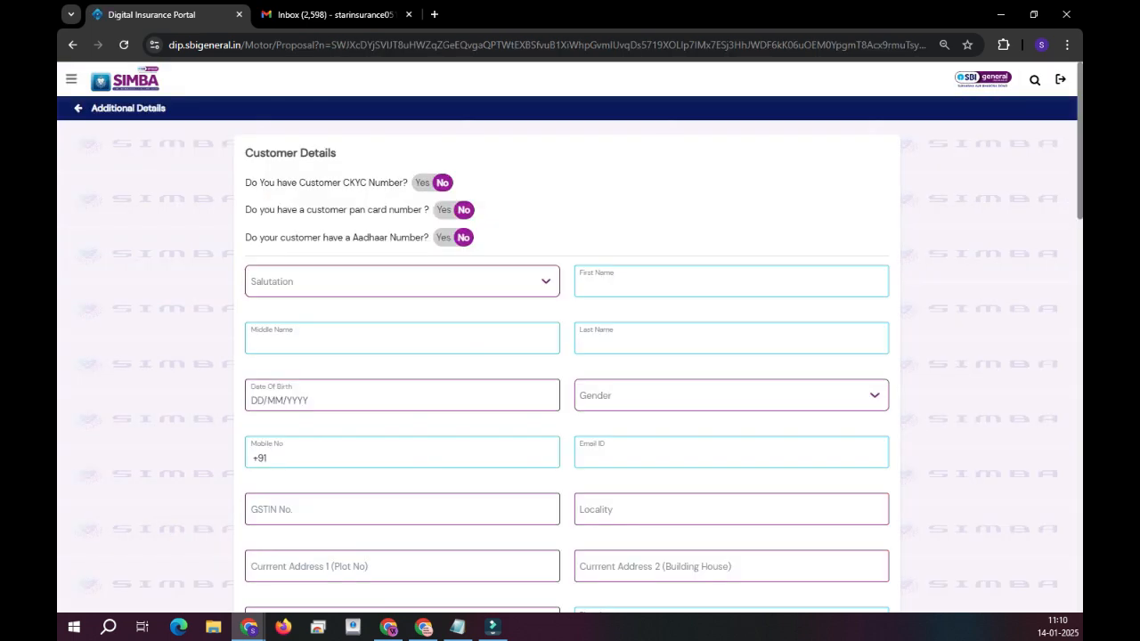
Mark PAN card as Yes, enter the customer's PAN and date of birth, and fetch KYC.
click(444, 210)
click(347, 245)
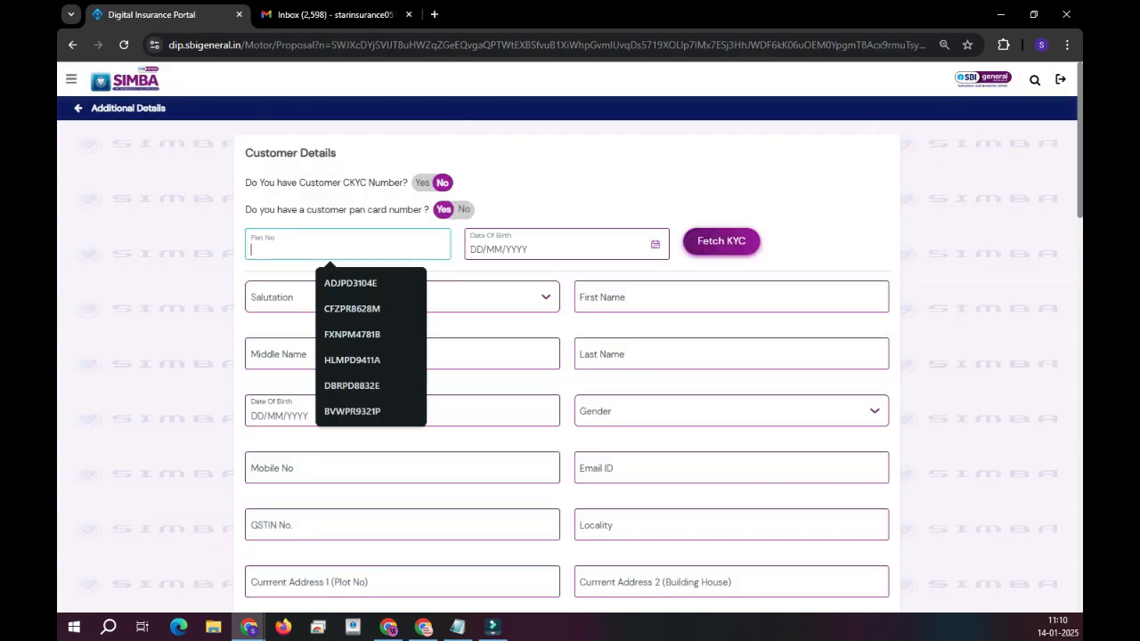
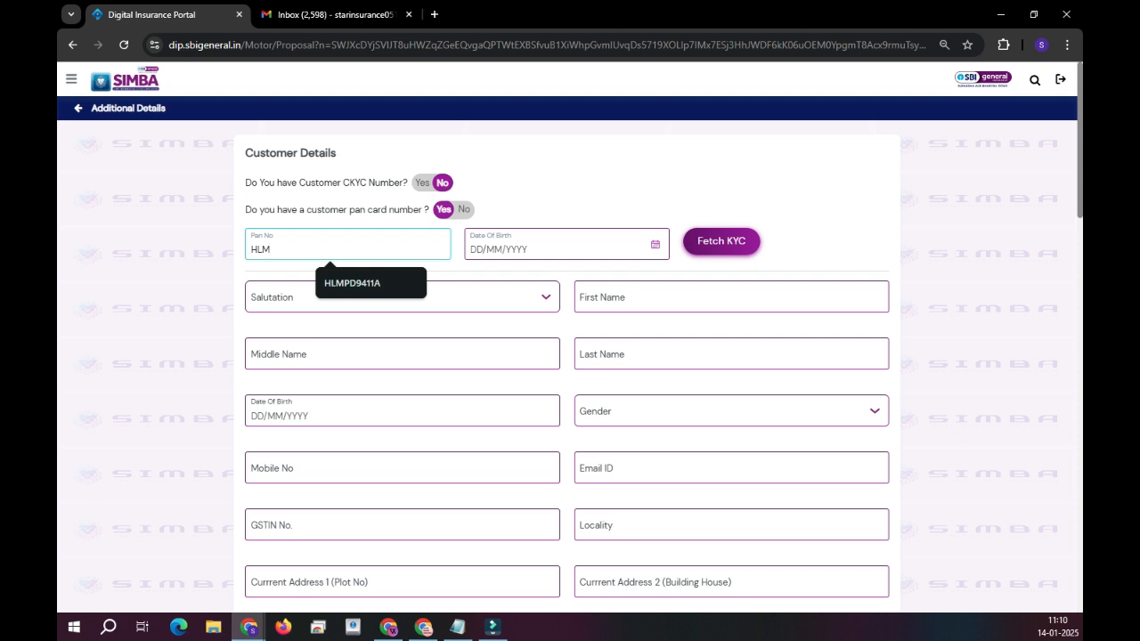
key(Down)
key(Return)
key(Tab)
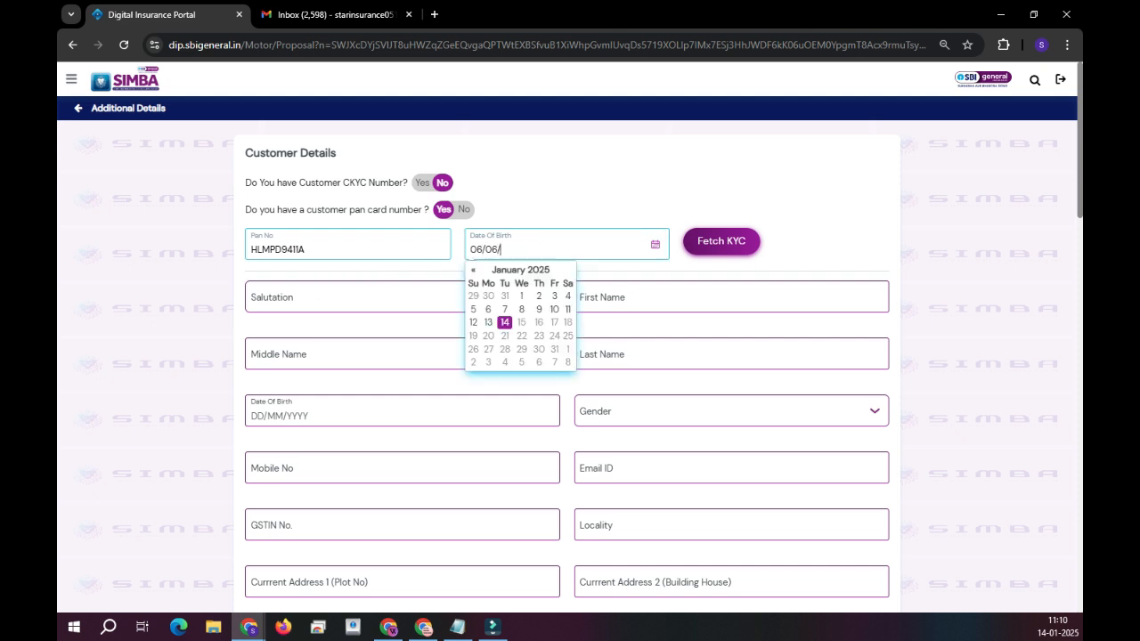
key(Tab)
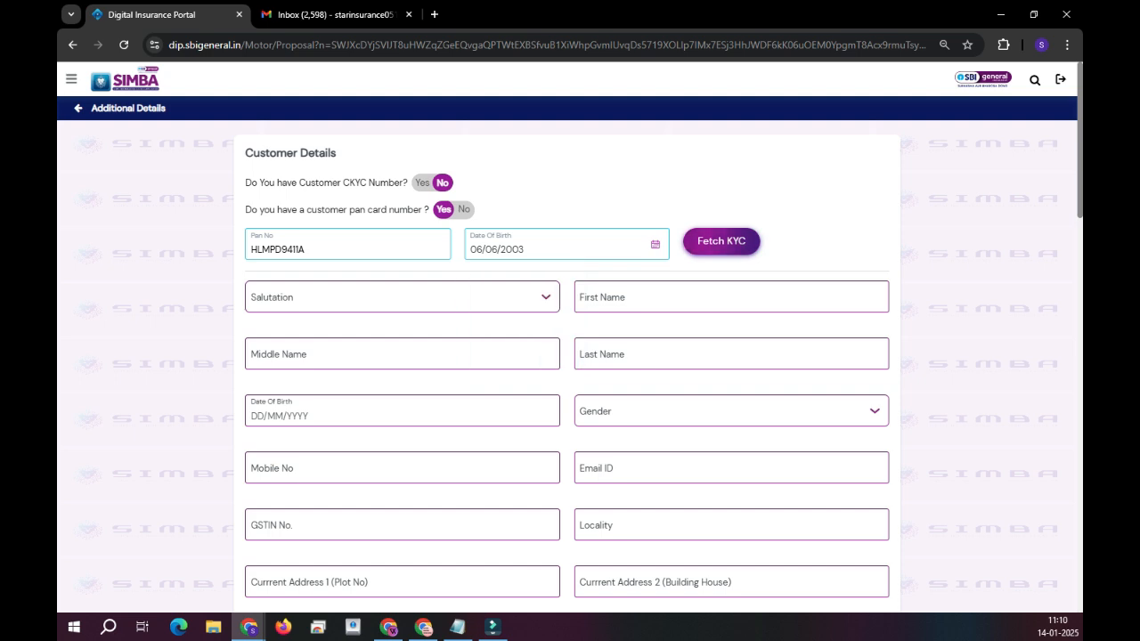
key(Return)
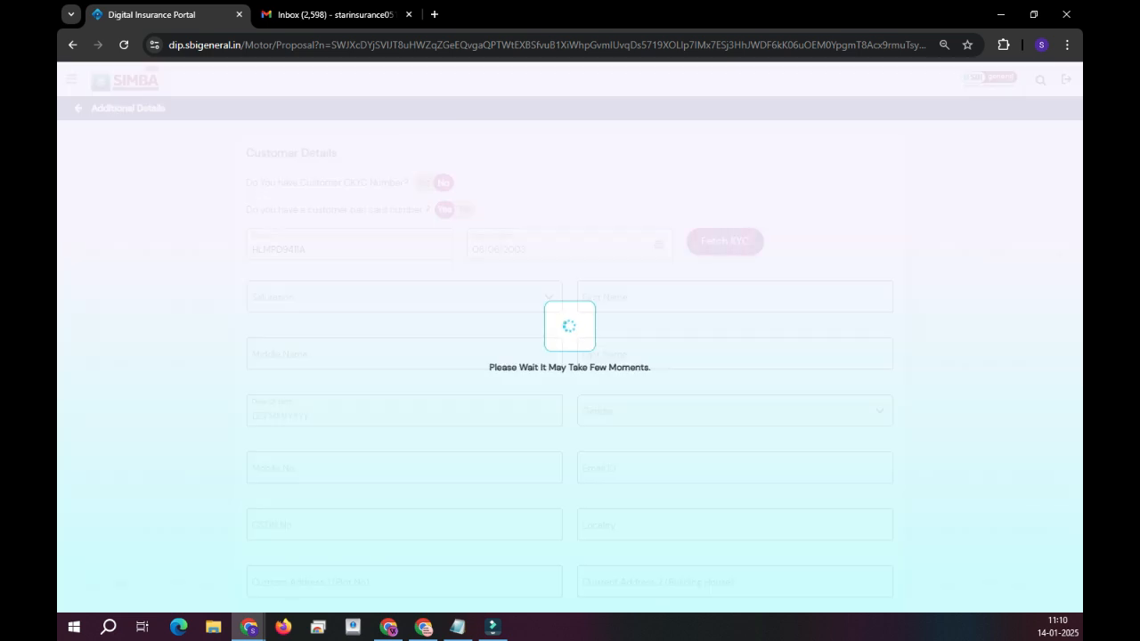
scroll(567, 366, down, 4)
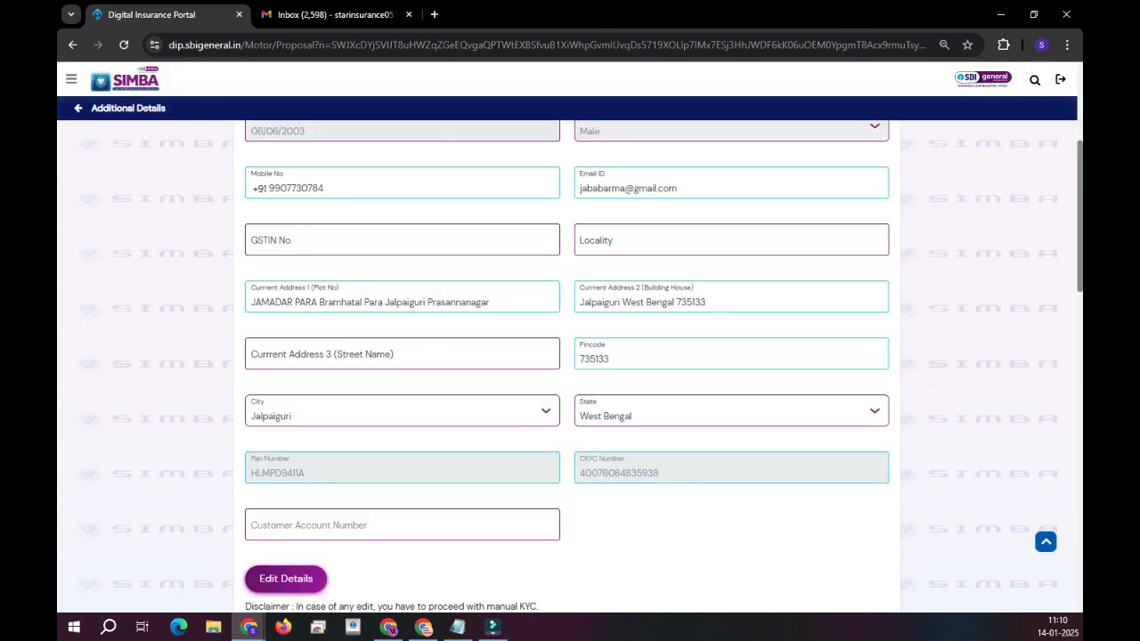
scroll(568, 366, down, 2)
scroll(567, 366, up, 2)
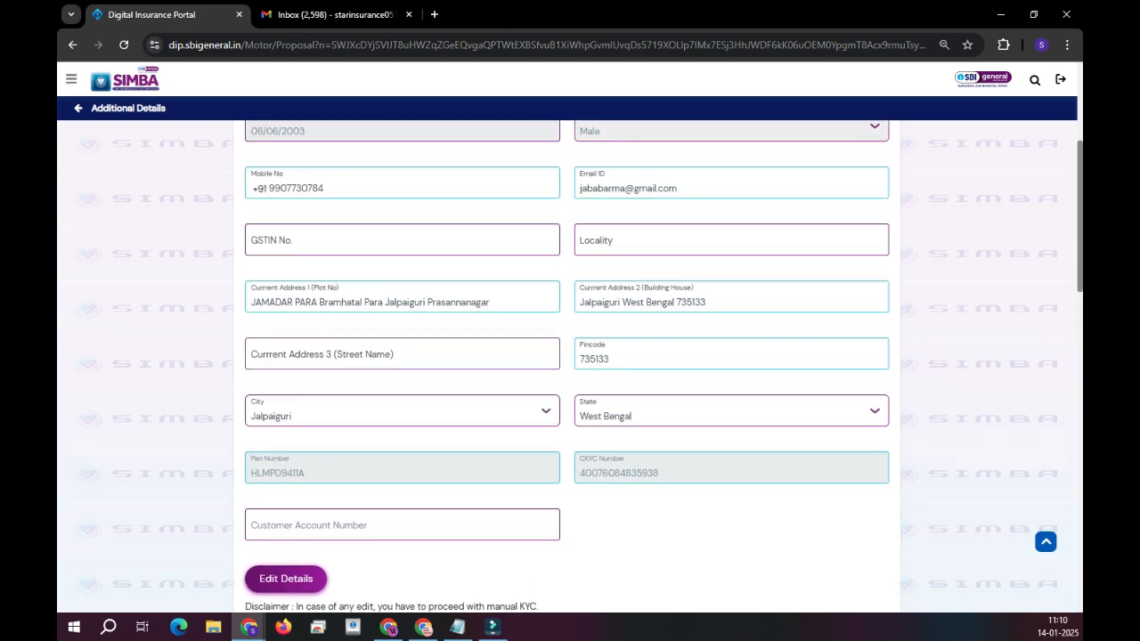
scroll(568, 366, down, 6)
Set the nominee relationship to Father.
click(402, 277)
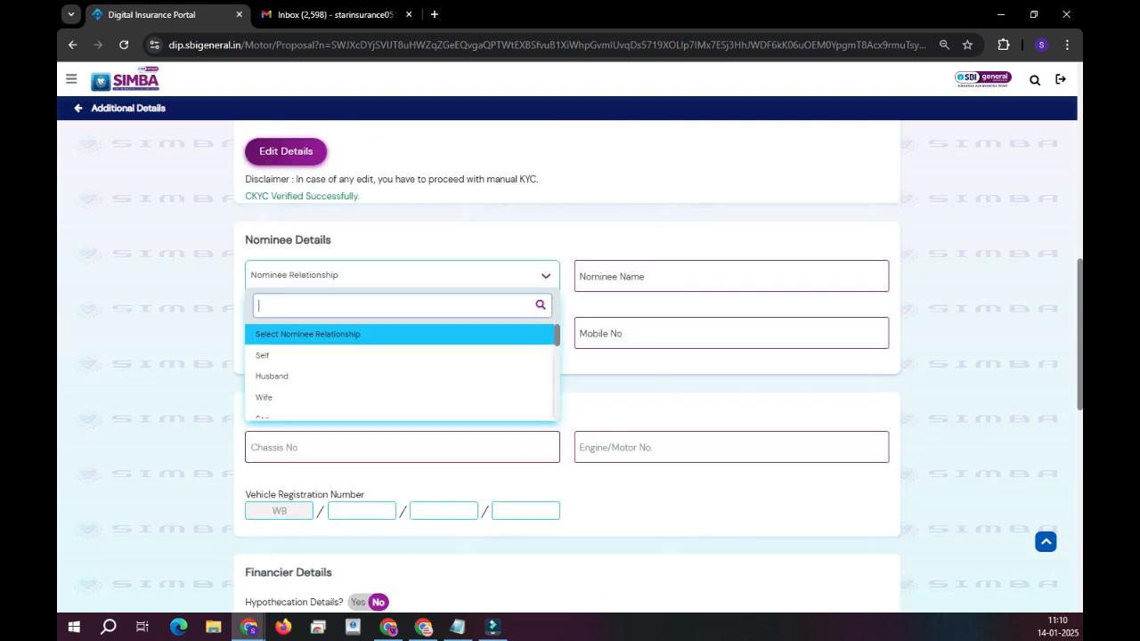
scroll(401, 374, down, 3)
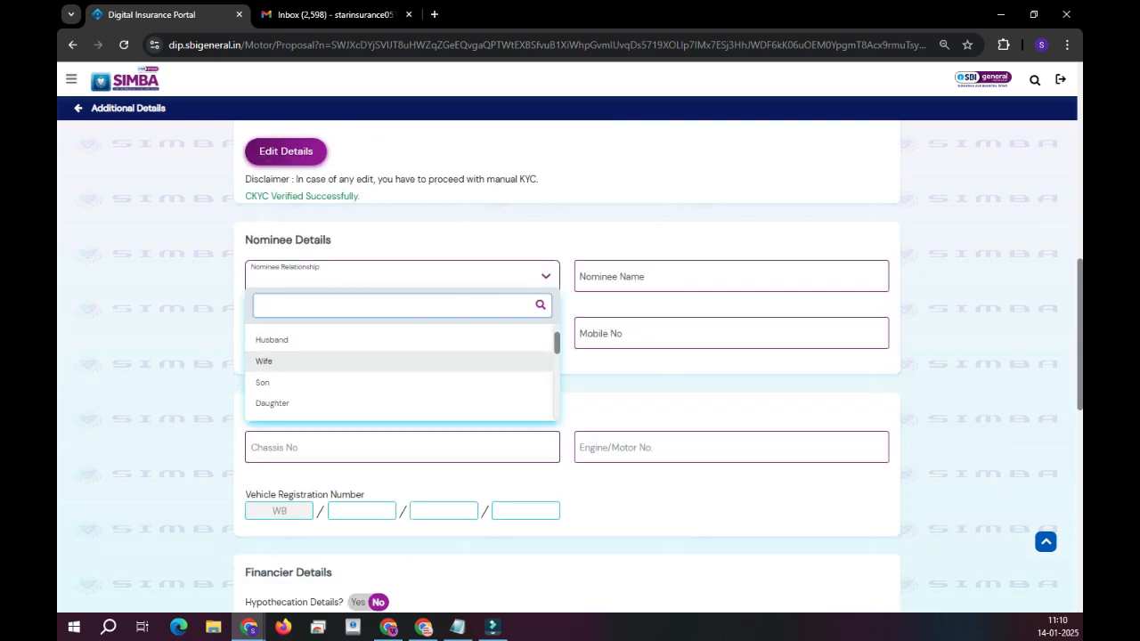
scroll(401, 374, up, 2)
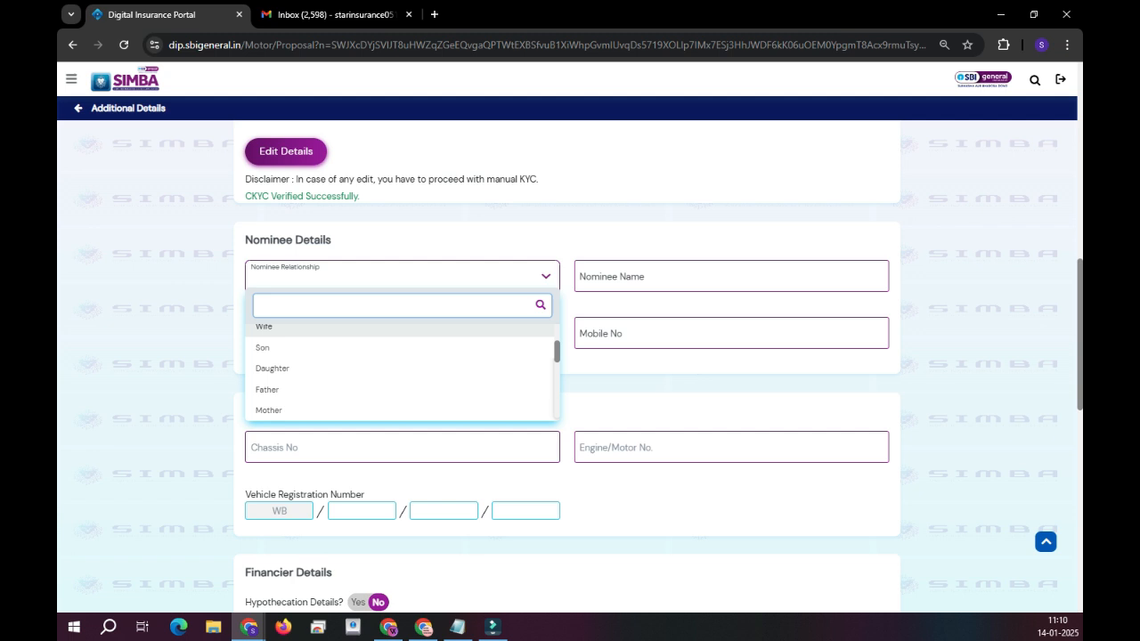
scroll(401, 374, up, 2)
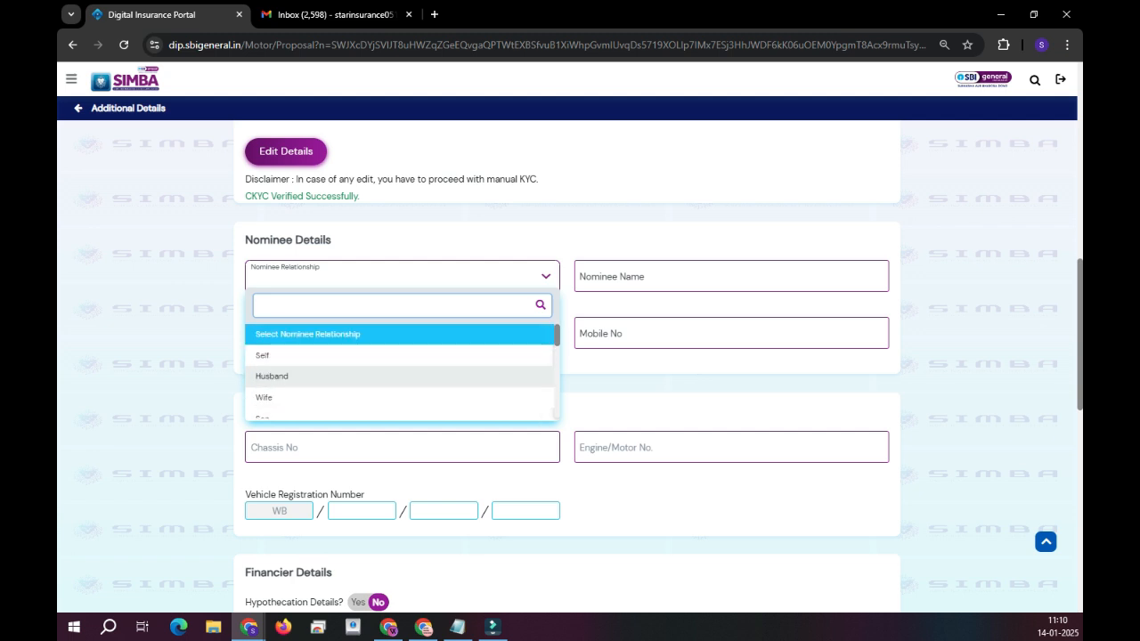
text(FA)
click(401, 334)
Fill in the suggested nominee name, a birth date, and the suggested mobile number.
click(657, 278)
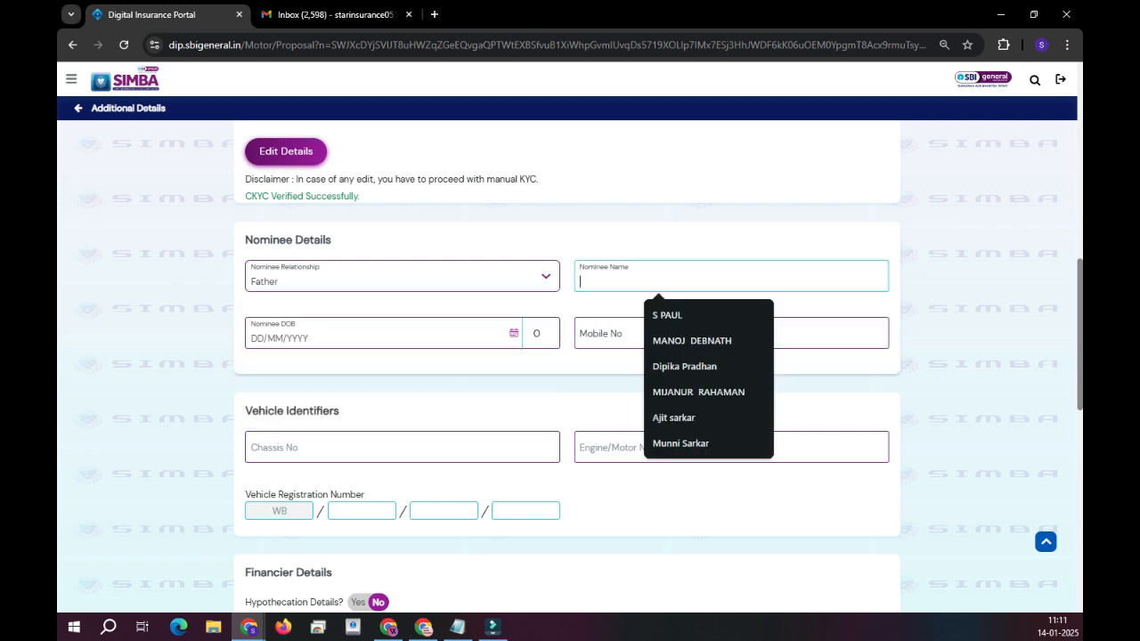
key(Down)
key(Return)
key(Tab)
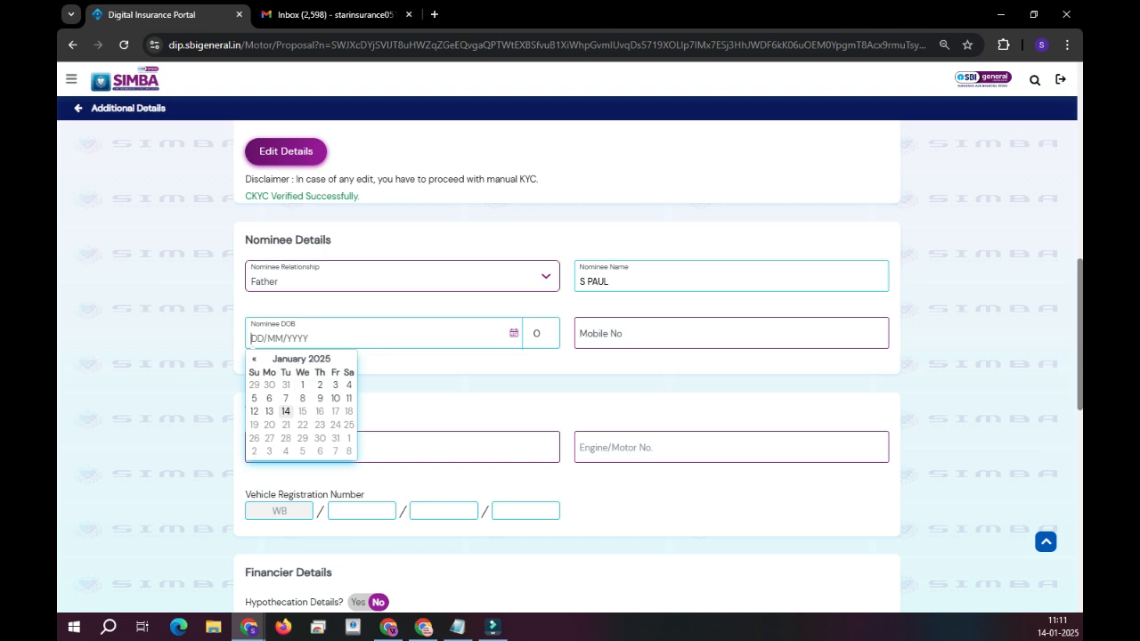
text(01012025)
key(Tab)
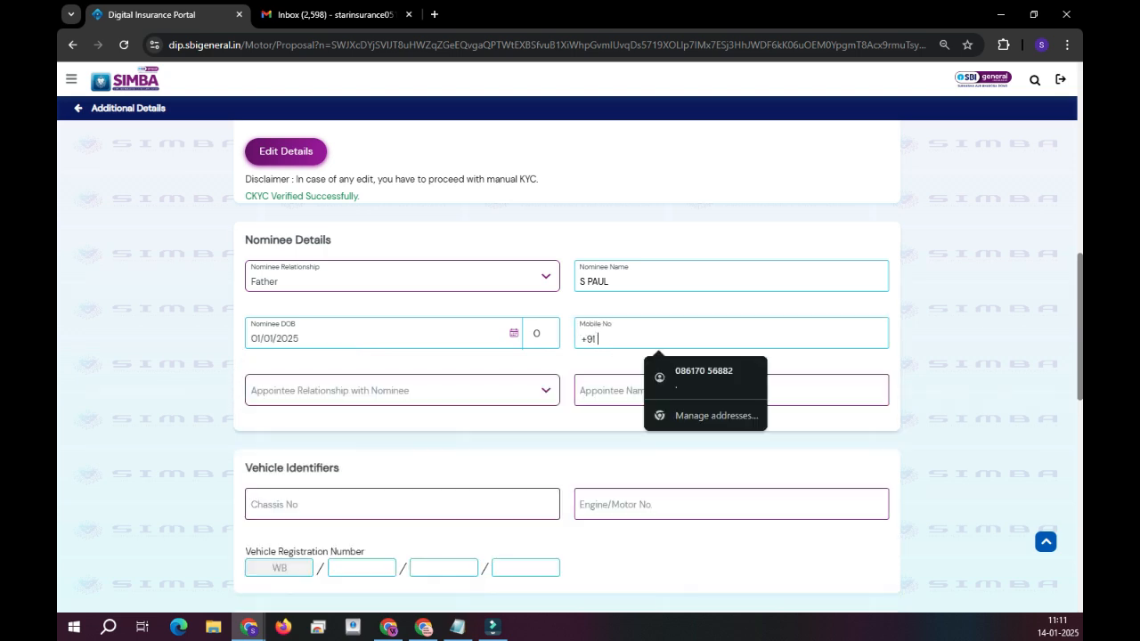
key(Down)
key(Return)
Correct the nominee's birth date to 01/01/1994.
scroll(568, 365, up, 5)
scroll(567, 365, down, 4)
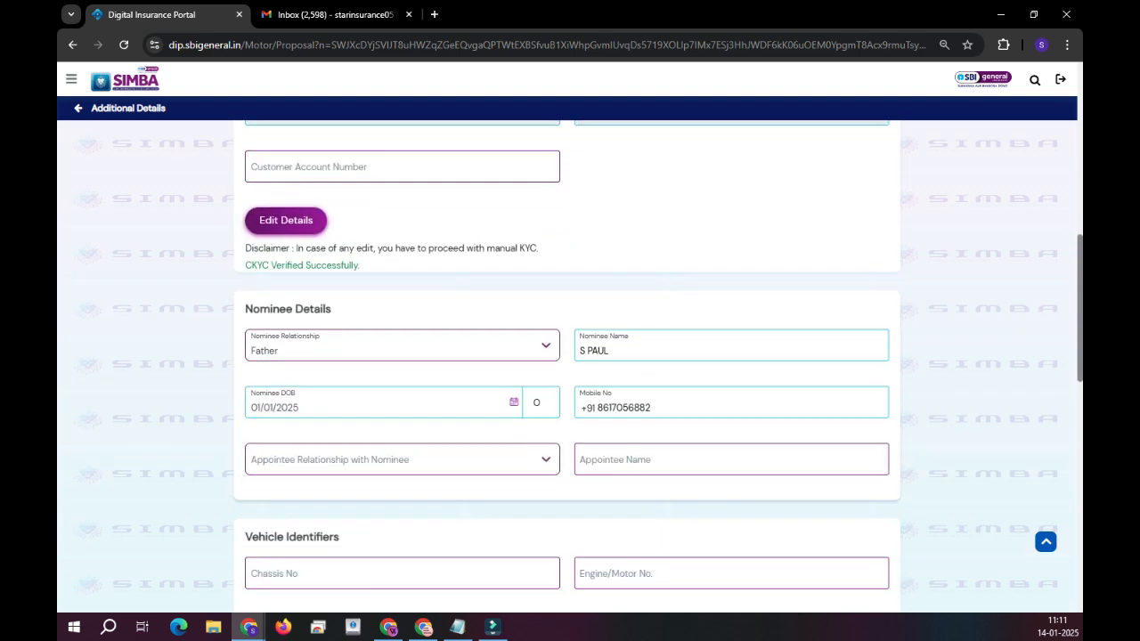
scroll(568, 365, up, 7)
scroll(567, 365, down, 2)
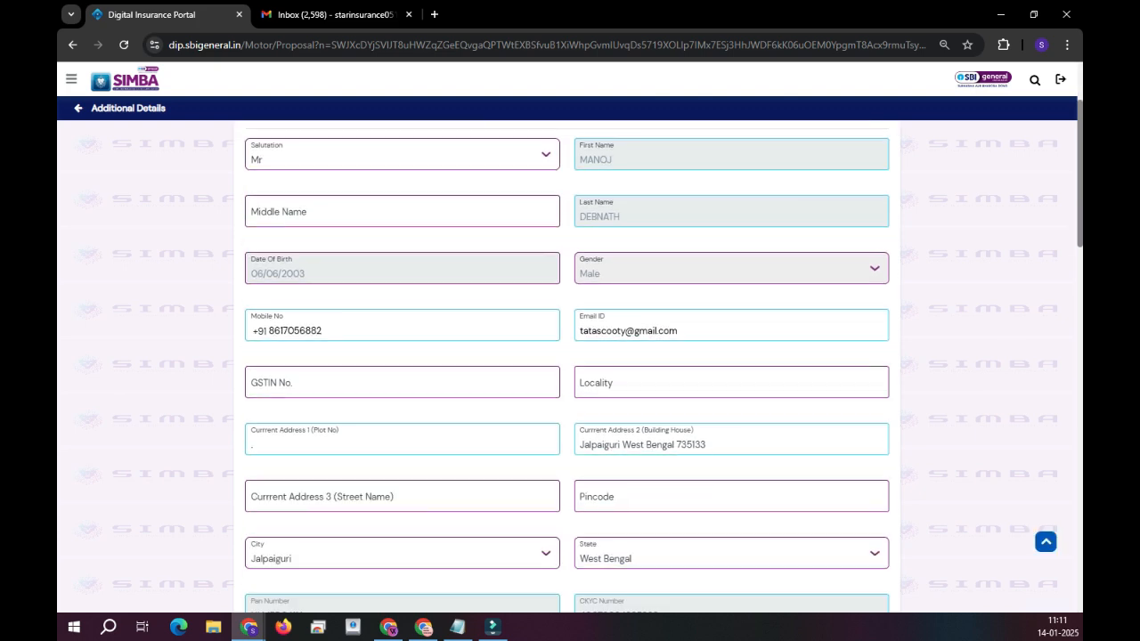
scroll(568, 365, down, 5)
scroll(570, 356, down, 2)
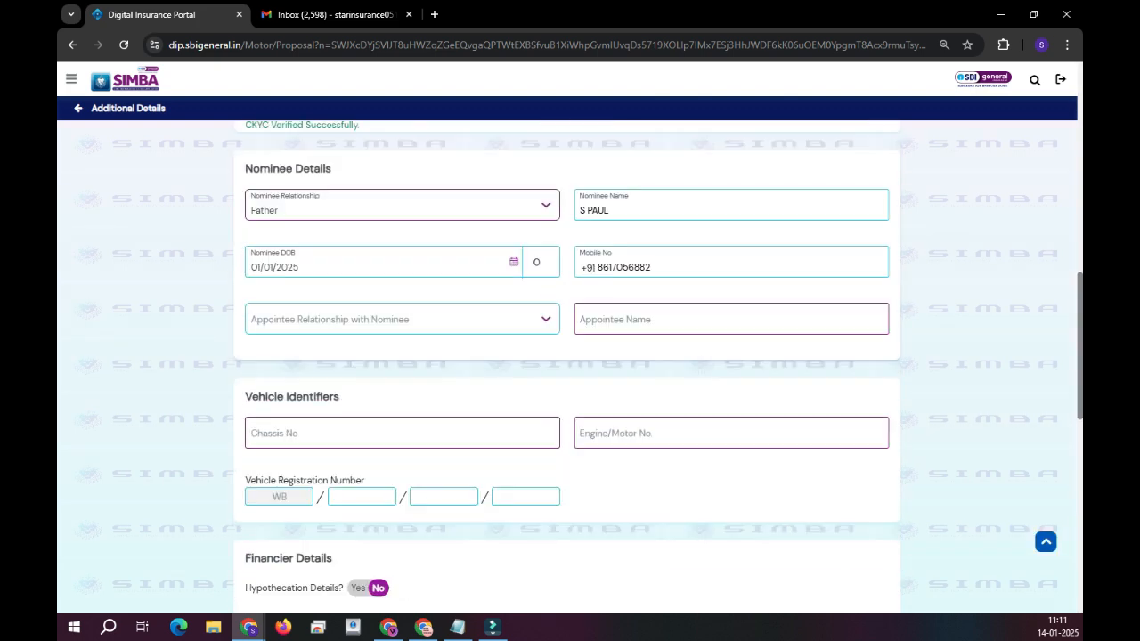
click(403, 320)
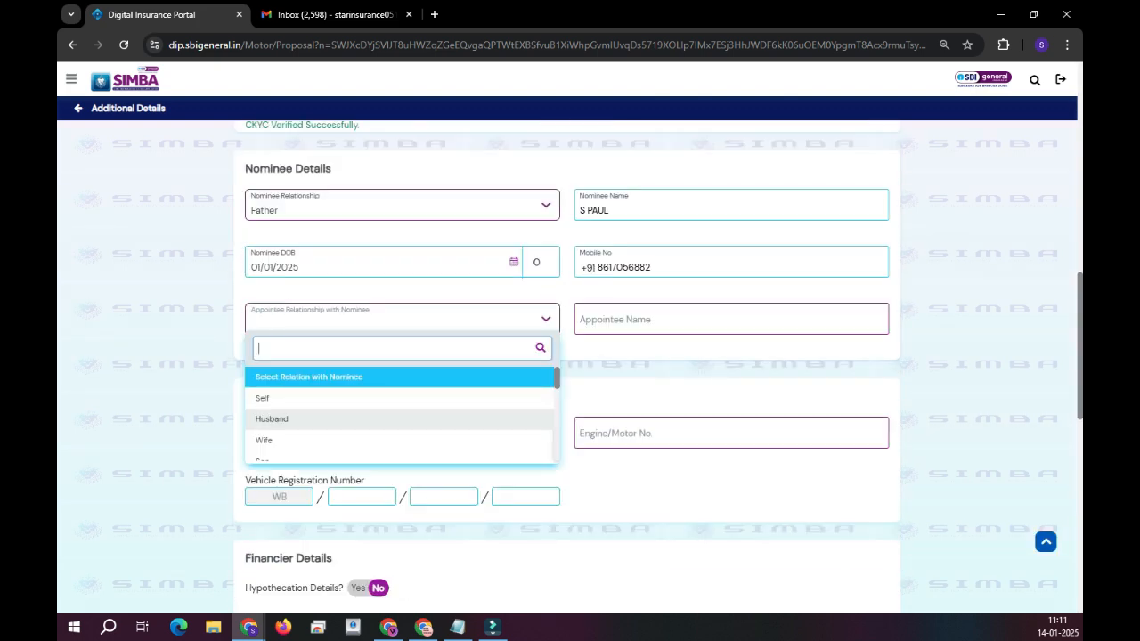
click(338, 265)
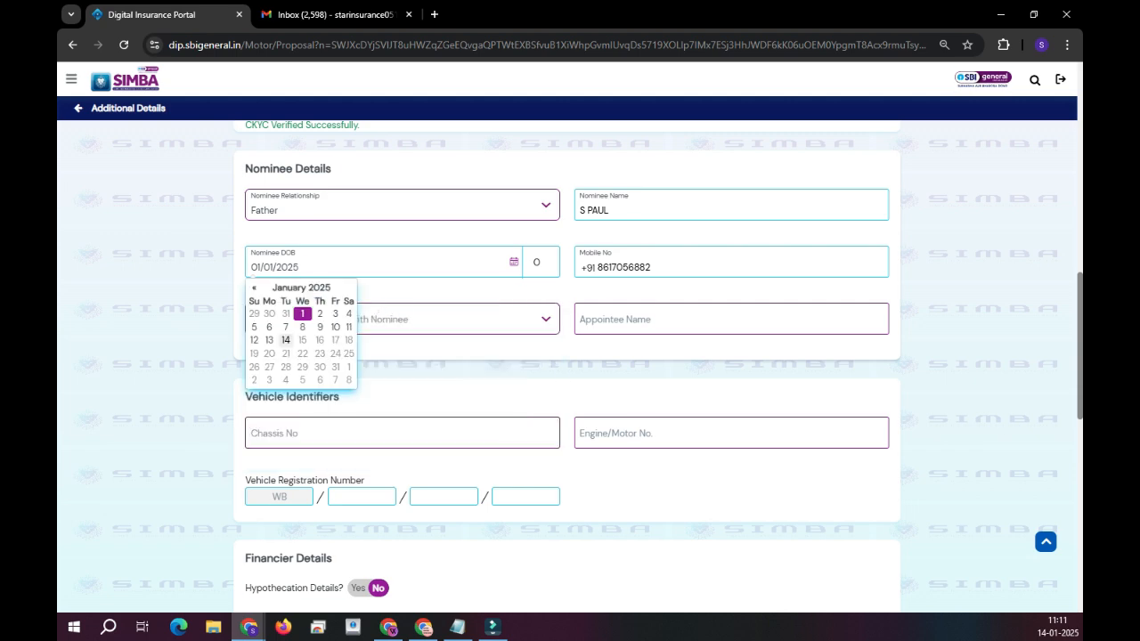
key(ctrl+a)
click(339, 265)
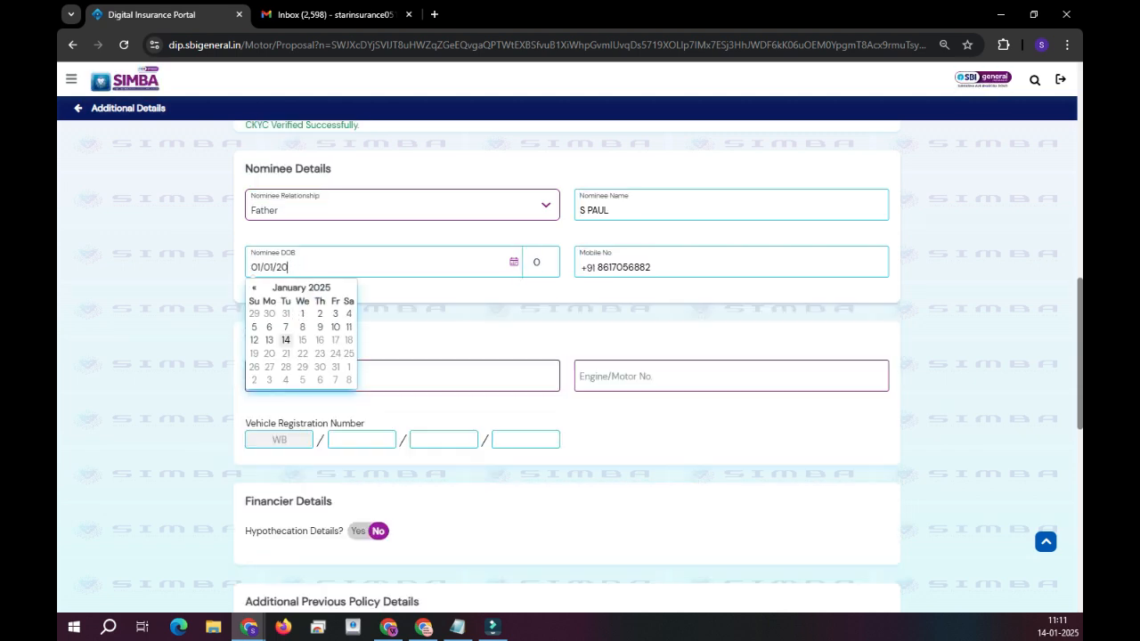
key(BackSpace)
key(BackSpace)
key(BackSpace)
text(1994)
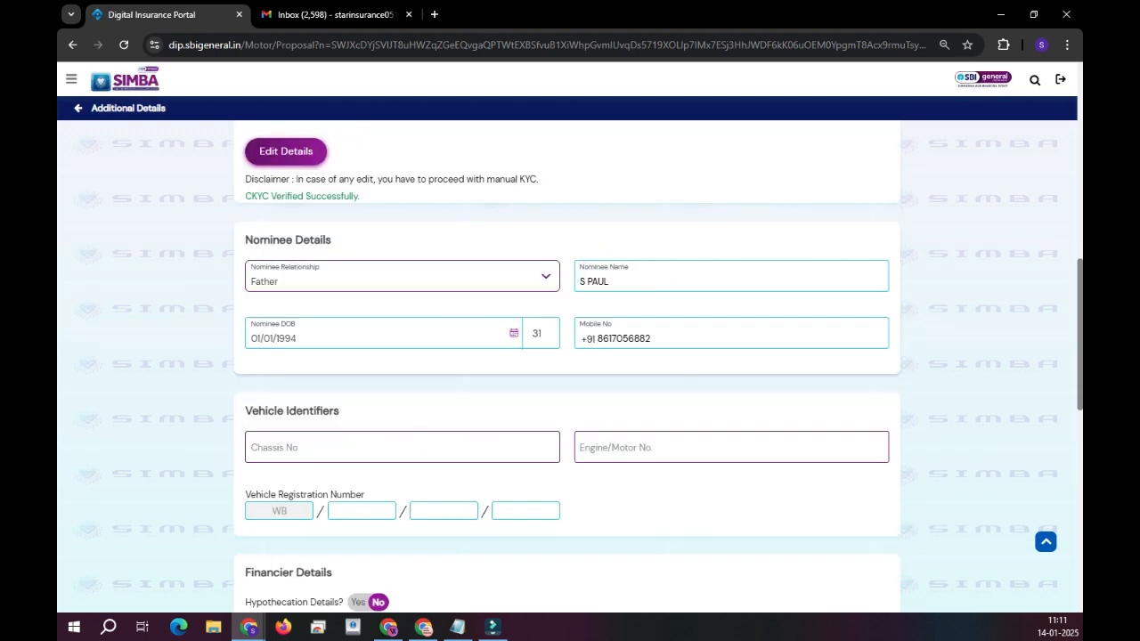
scroll(463, 294, down, 1)
Paste the copied chassis number and engine number into the Vehicle Identifiers fields.
click(401, 377)
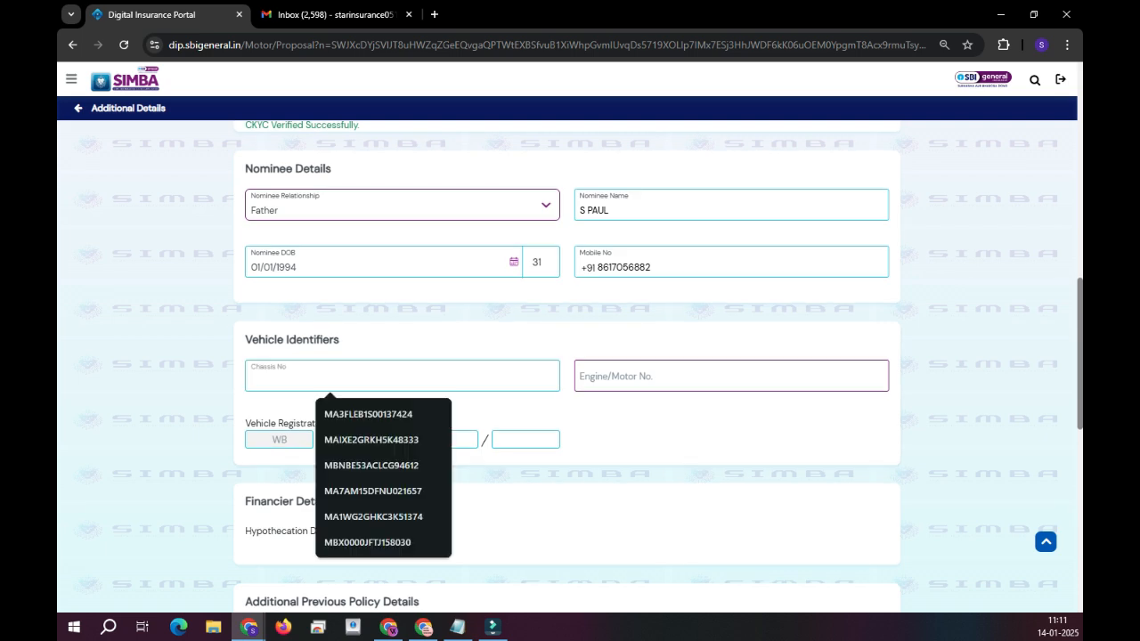
key(alt+Tab)
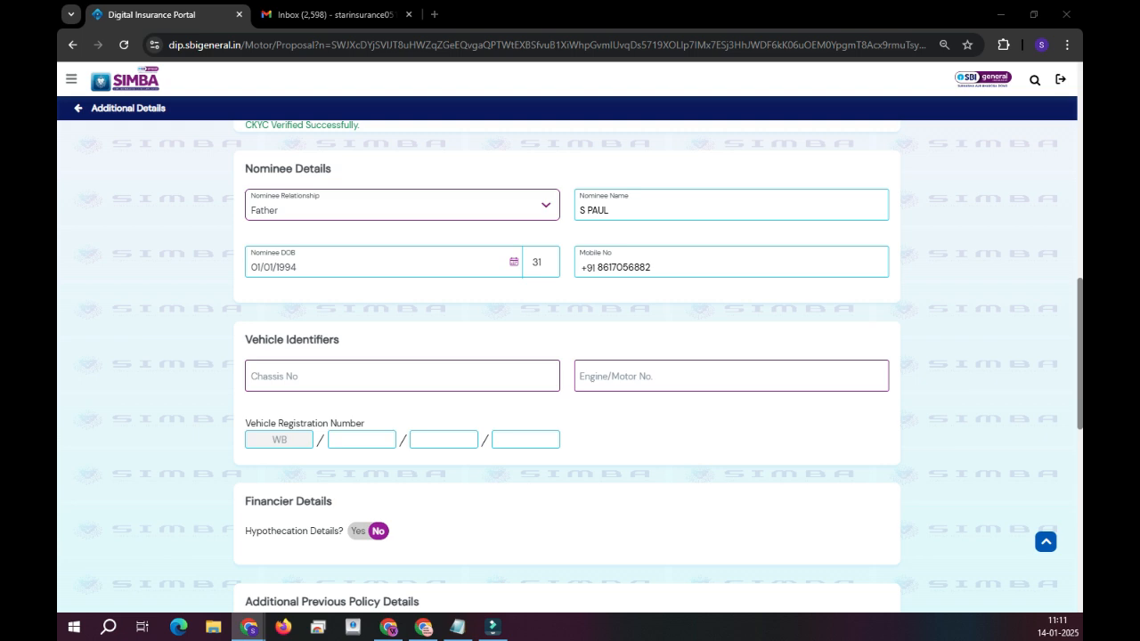
click(401, 377)
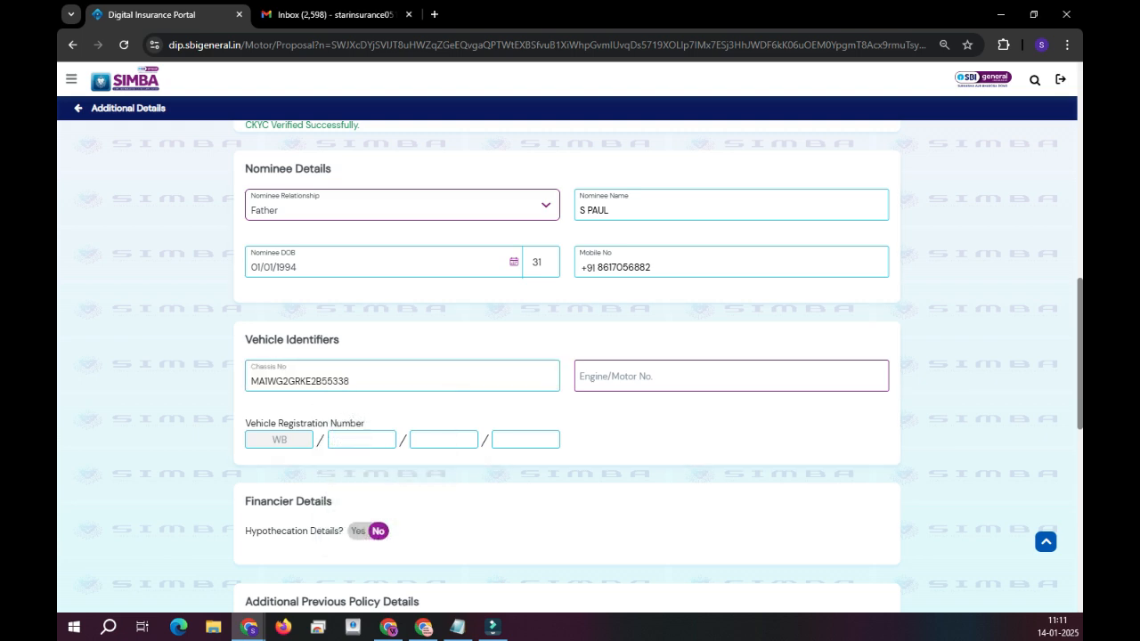
key(alt+Tab)
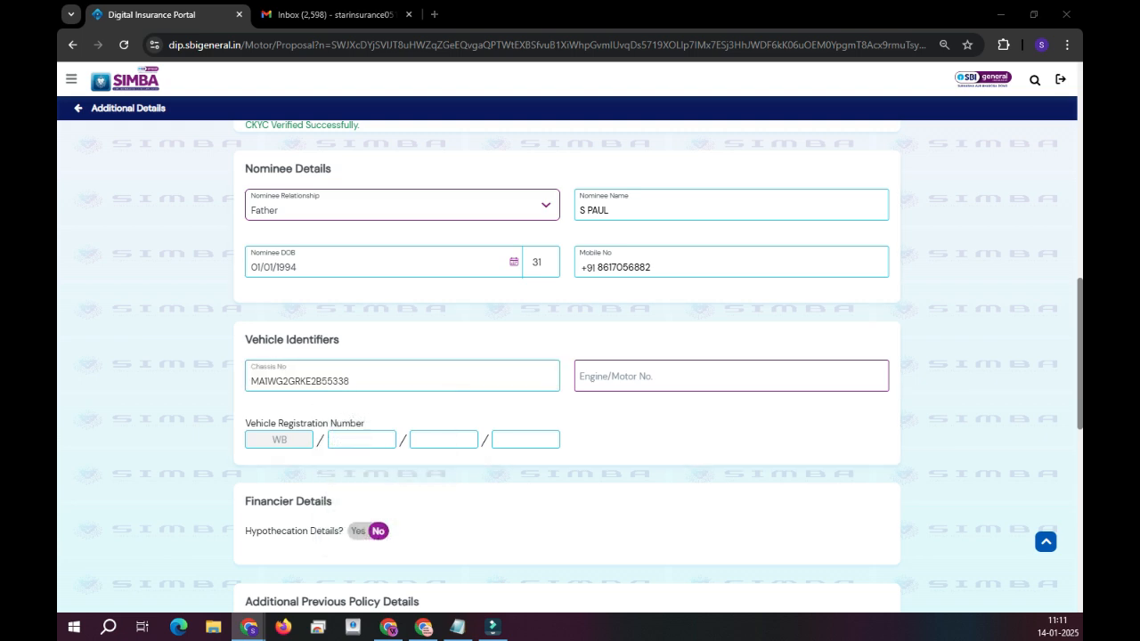
click(700, 377)
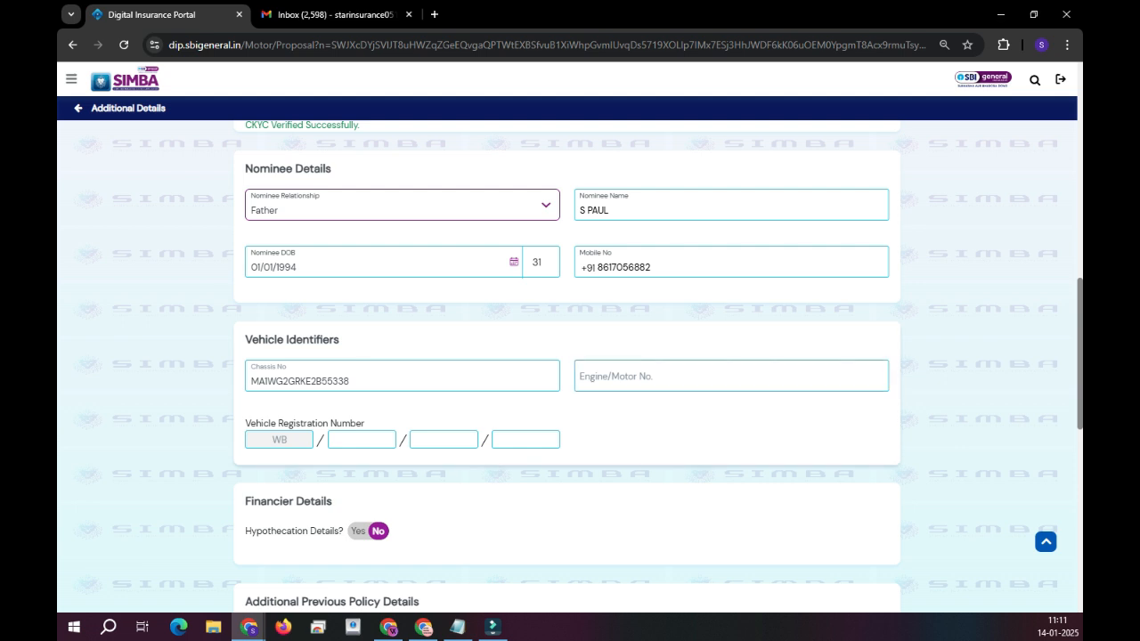
key(alt+Tab)
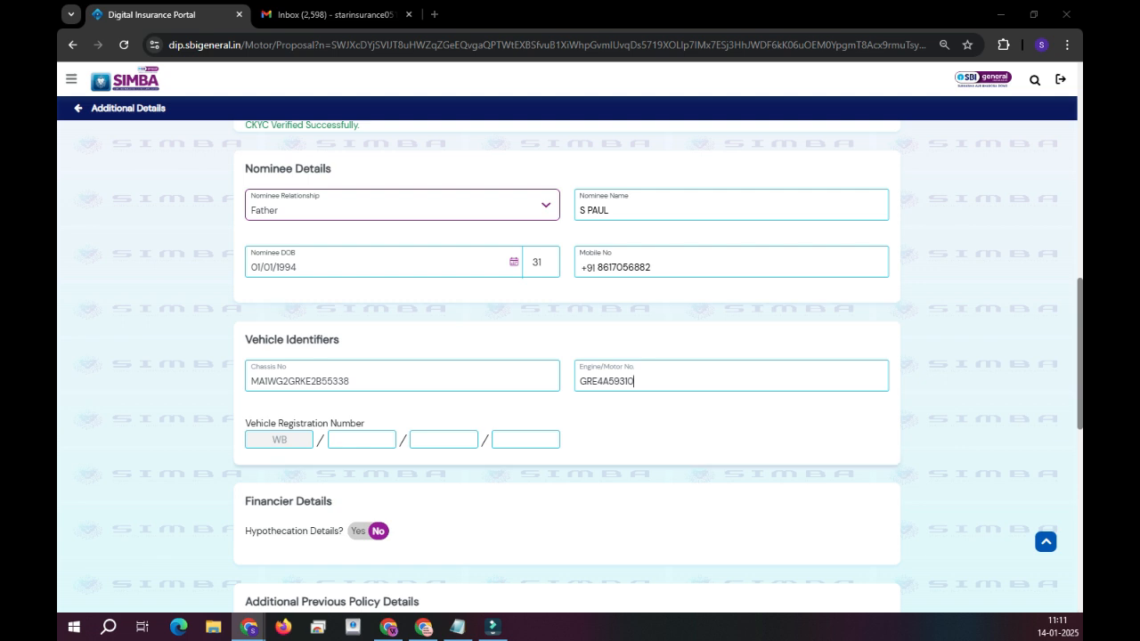
click(361, 440)
text(24)
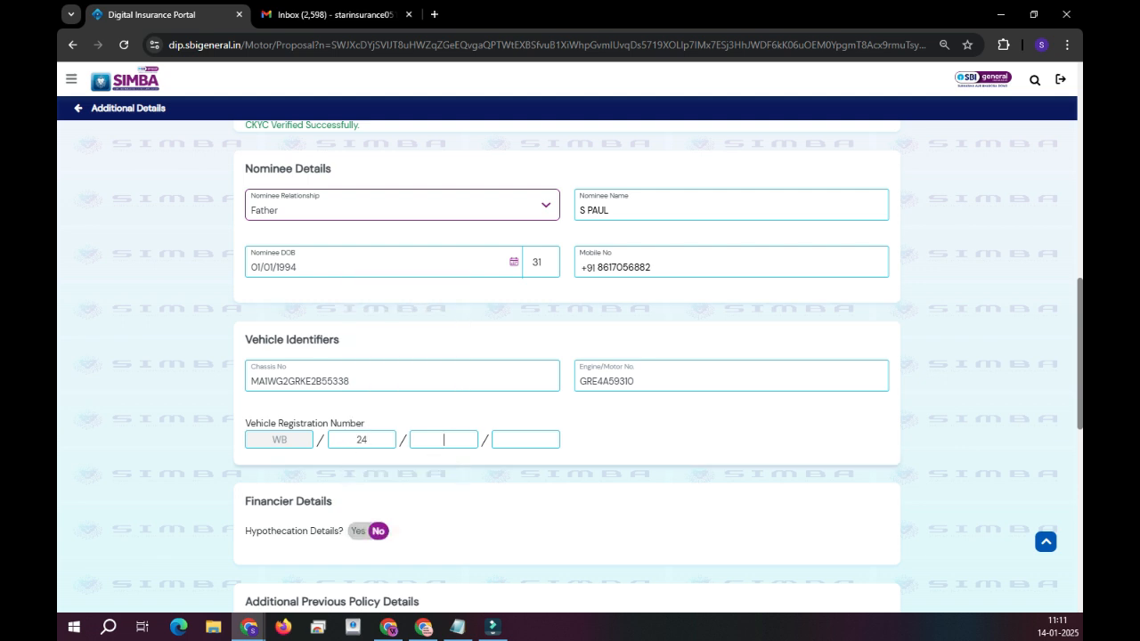
text(Y)
key(Tab)
text(3)
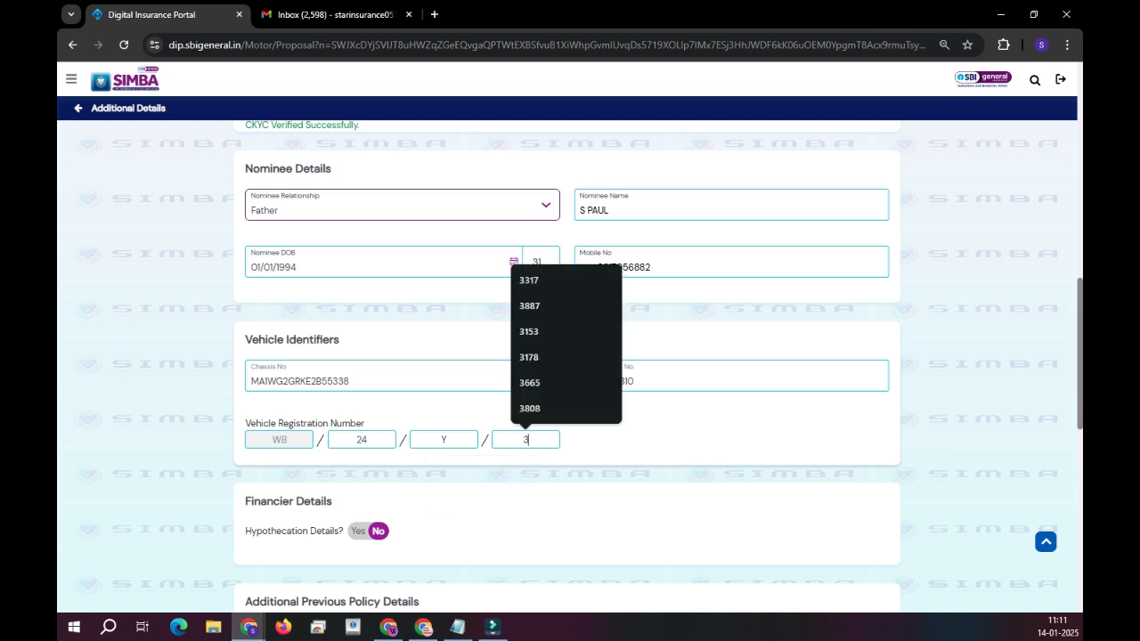
text(542)
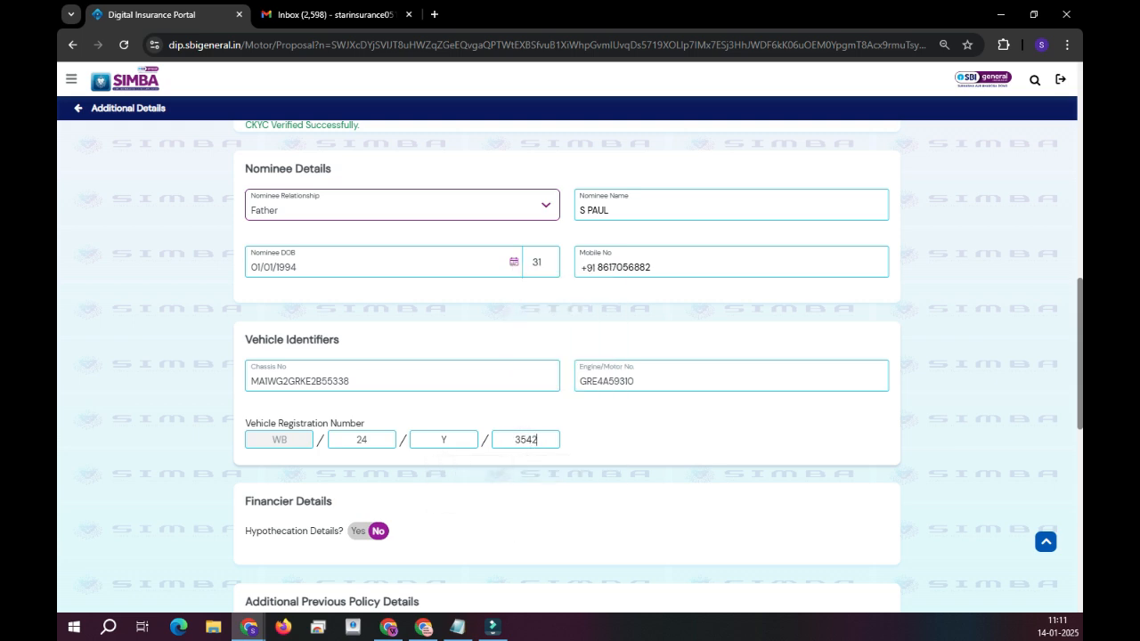
scroll(567, 356, down, 3)
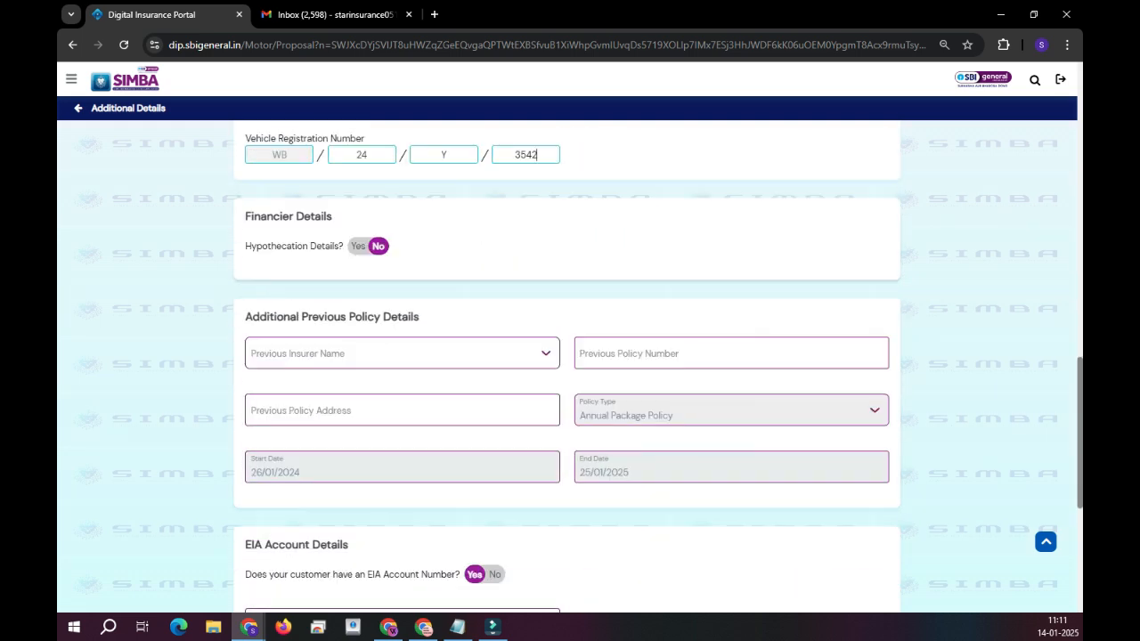
Try hypothecation details with finance type Hypothecation, then turn hypothecation back off.
click(359, 246)
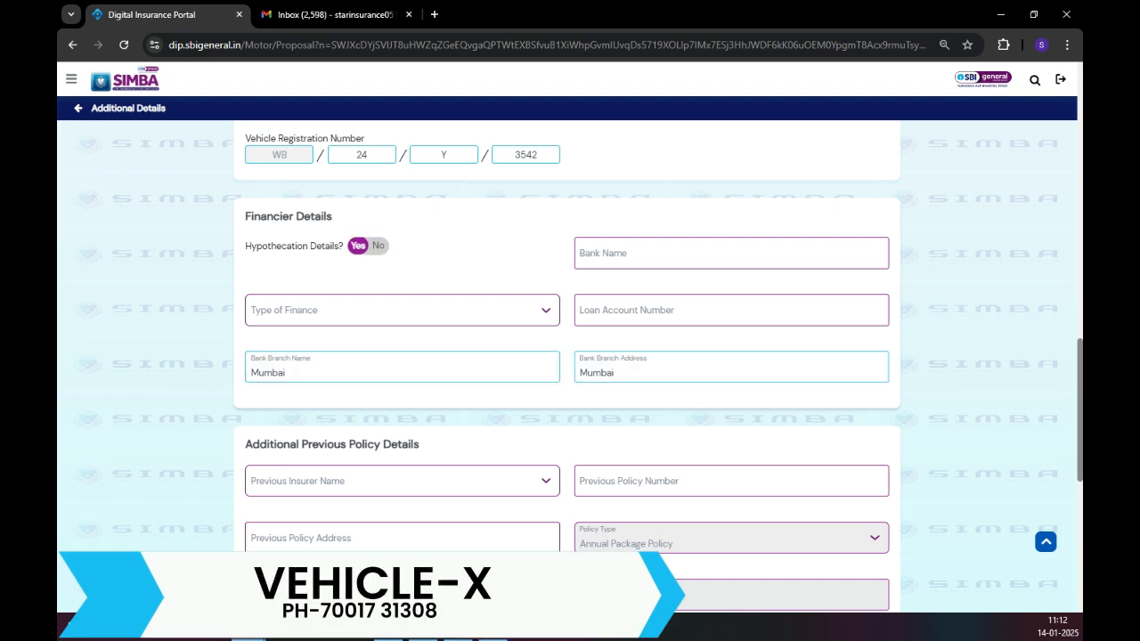
click(732, 252)
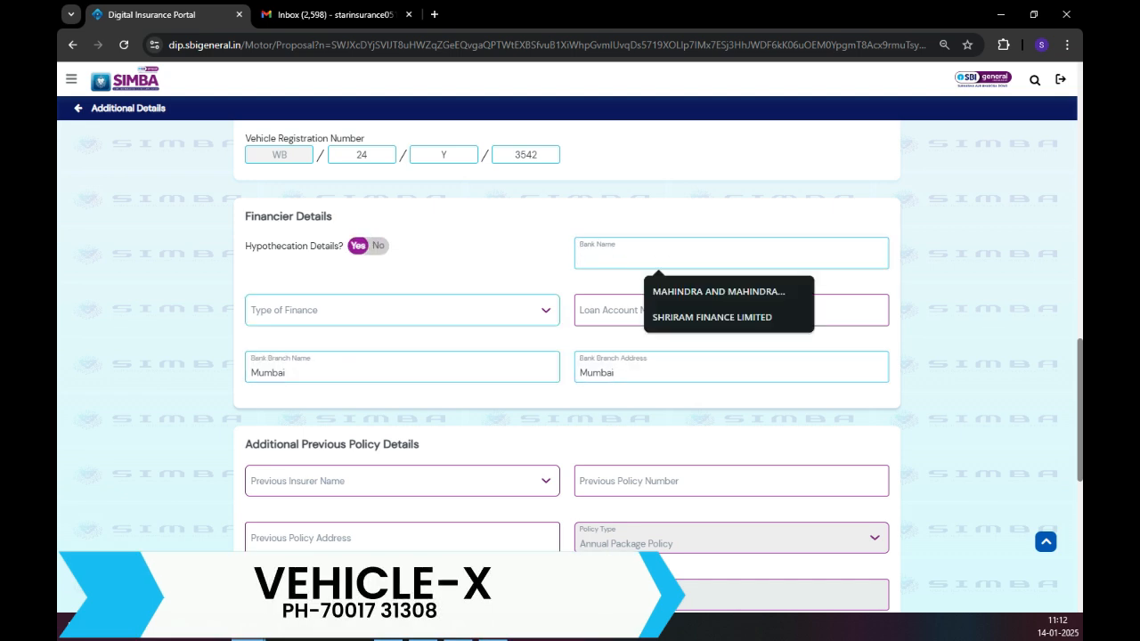
click(402, 310)
click(282, 410)
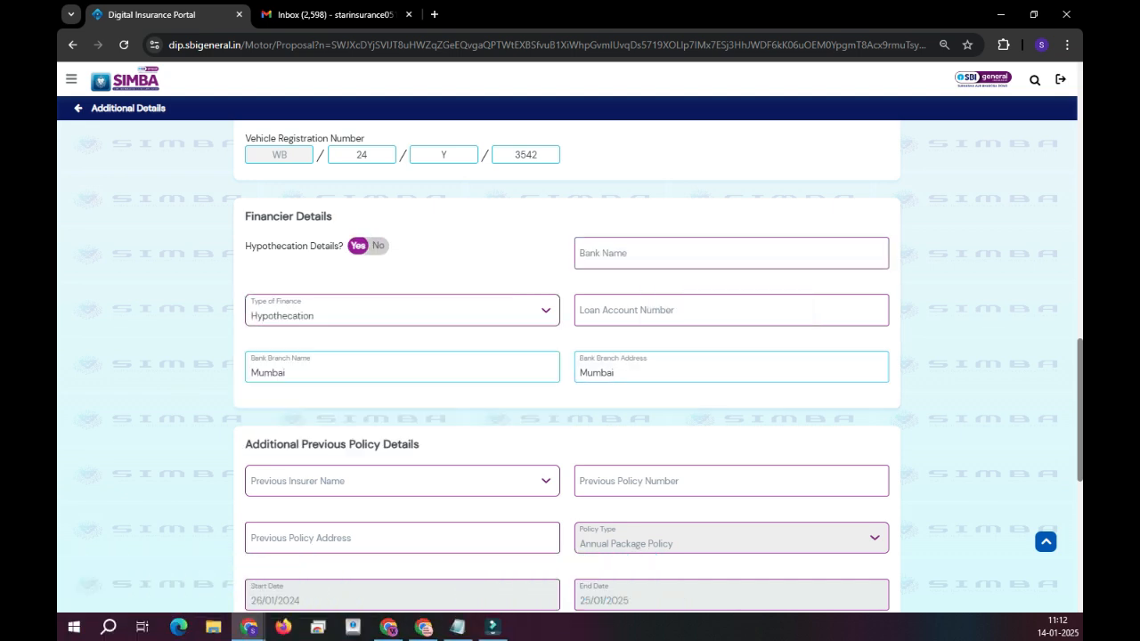
click(732, 310)
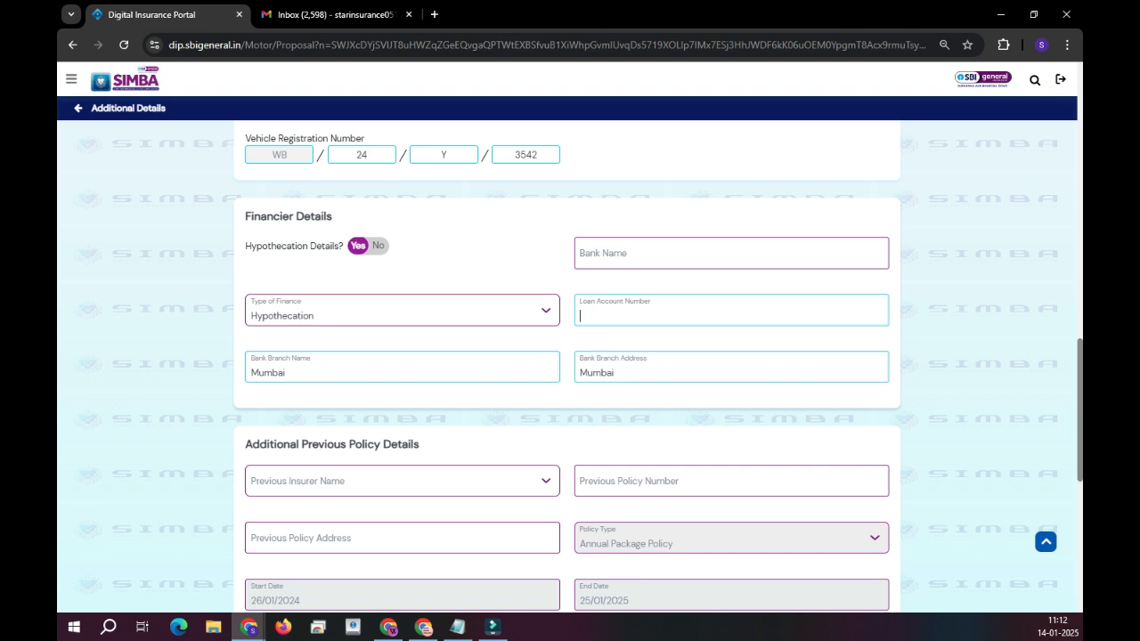
key(Tab)
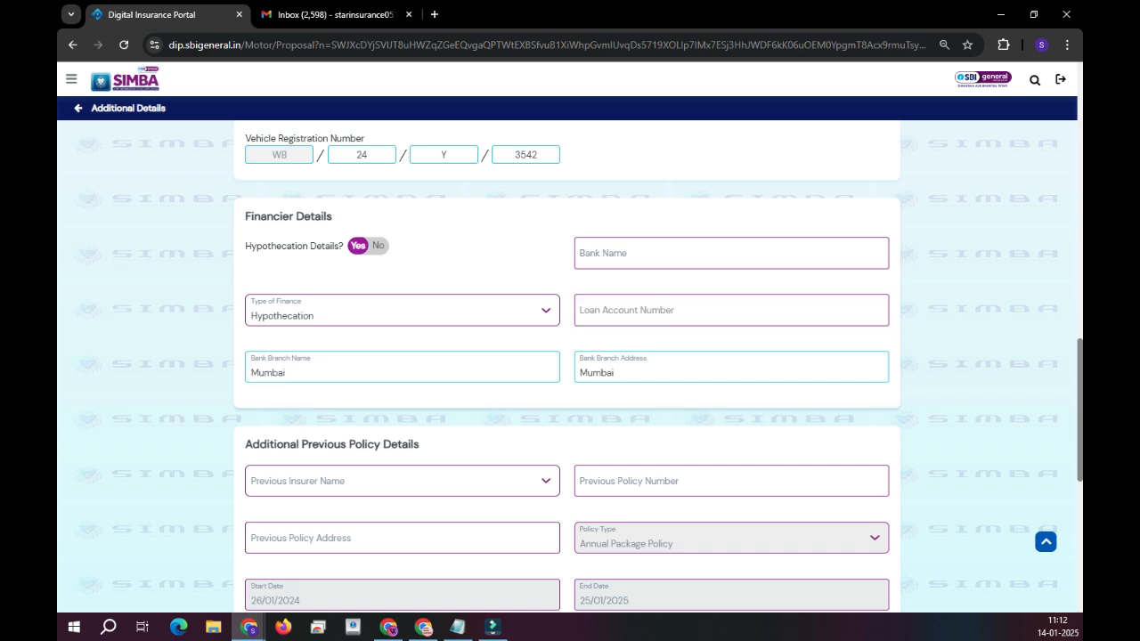
click(378, 246)
Set the previous insurer to Go Digit General Insurance Ltd and enter the previous policy number.
scroll(401, 267, down, 2)
click(401, 211)
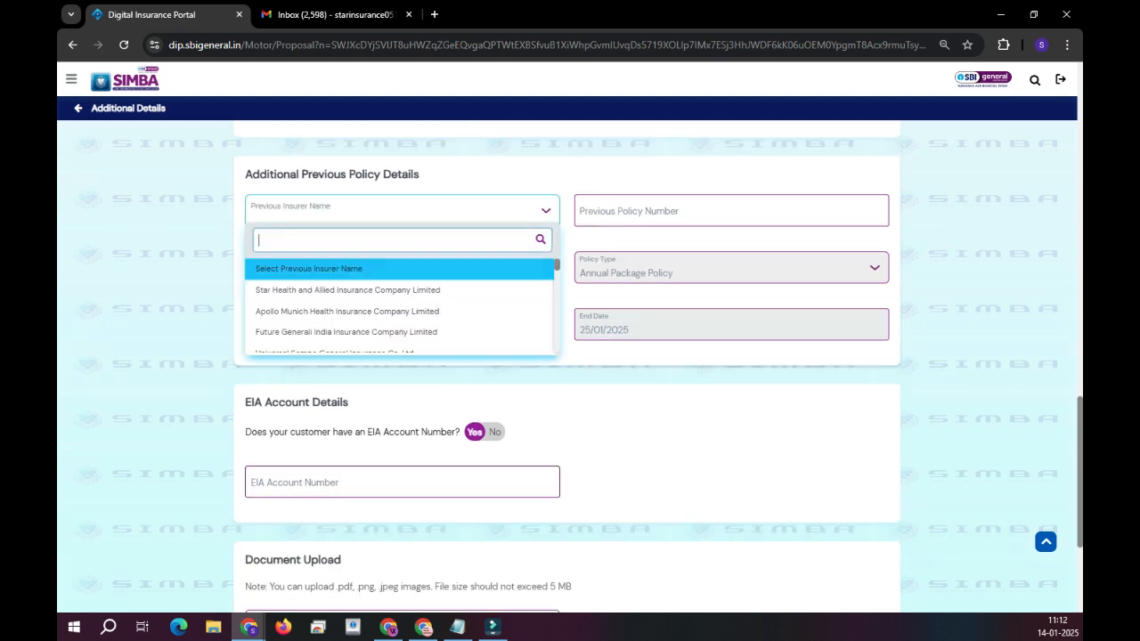
text(dig)
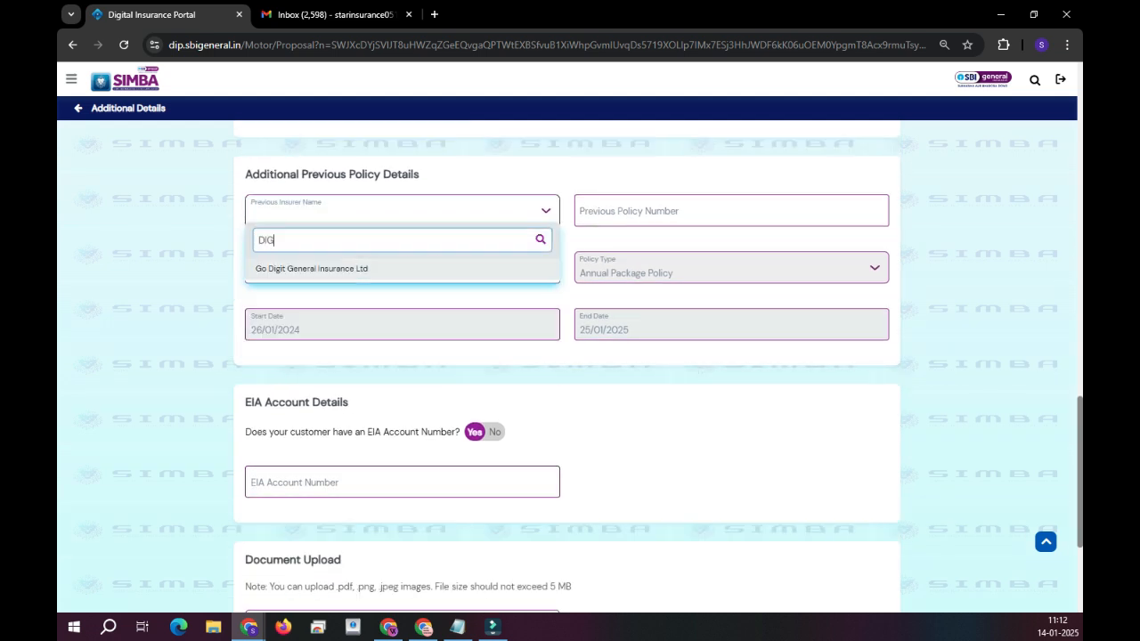
key(Return)
click(659, 212)
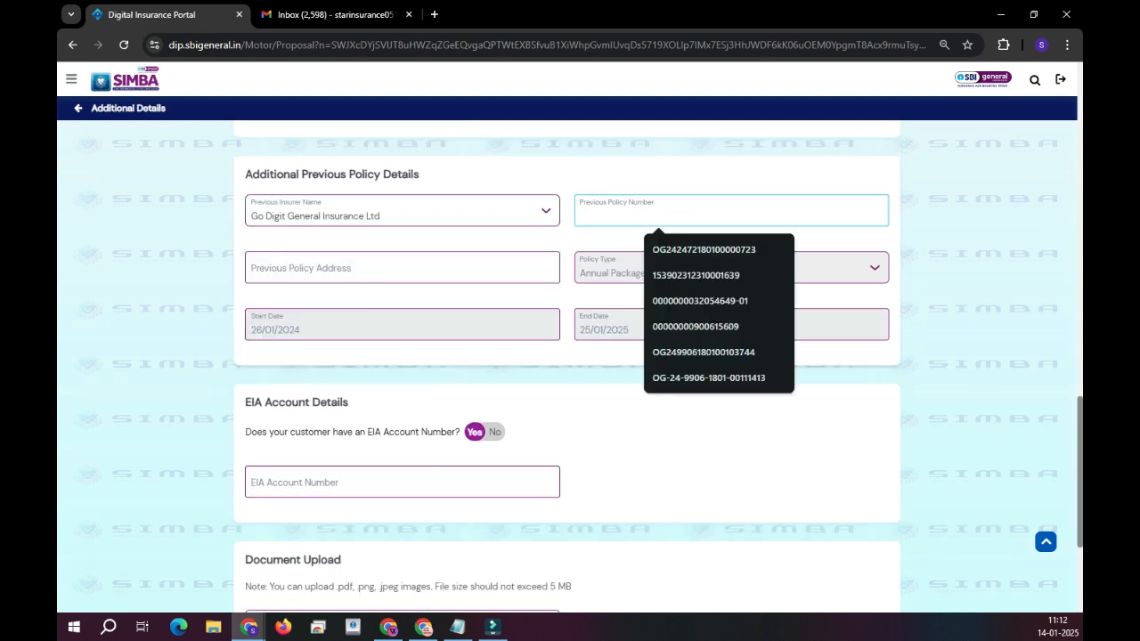
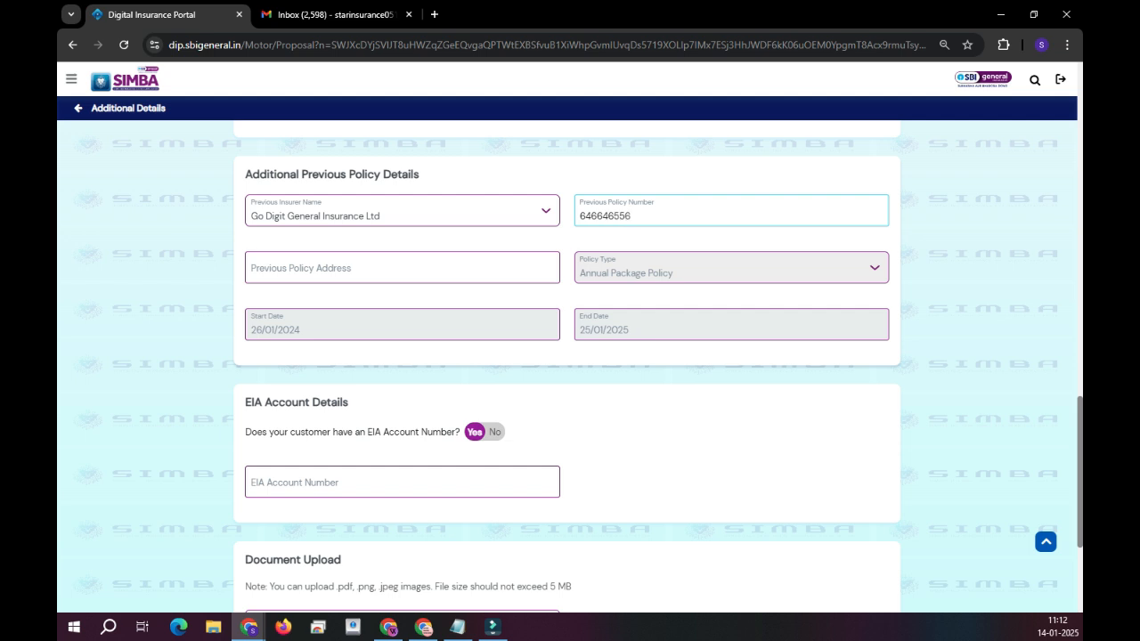
click(401, 212)
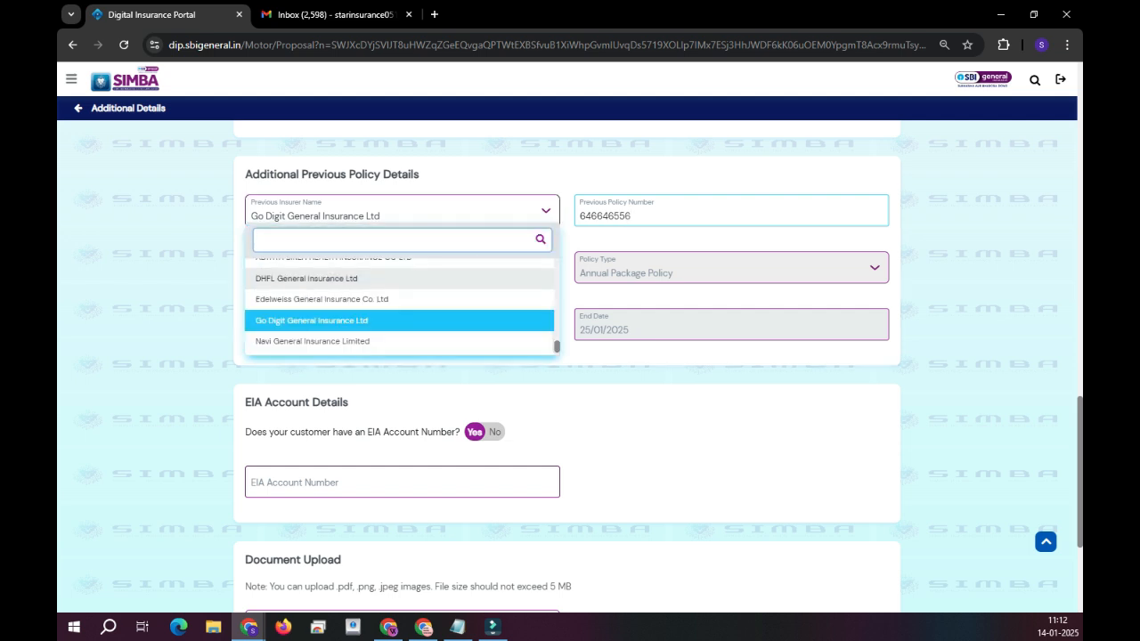
click(314, 321)
Begin the previous policy address, deleting the mistyped letters.
click(374, 269)
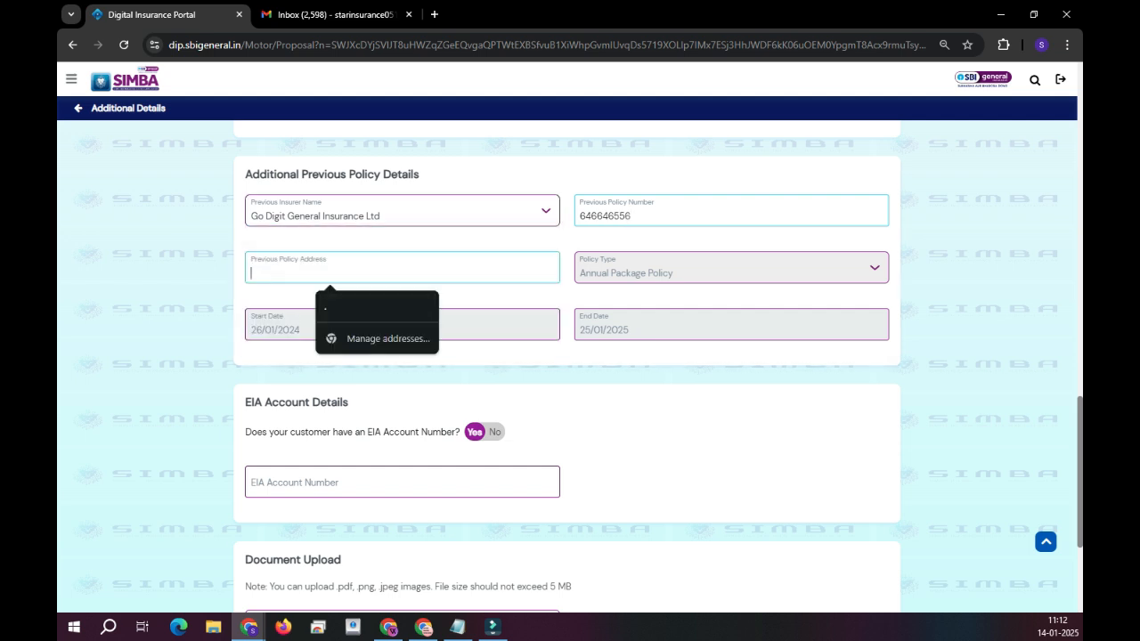
text(SILIU)
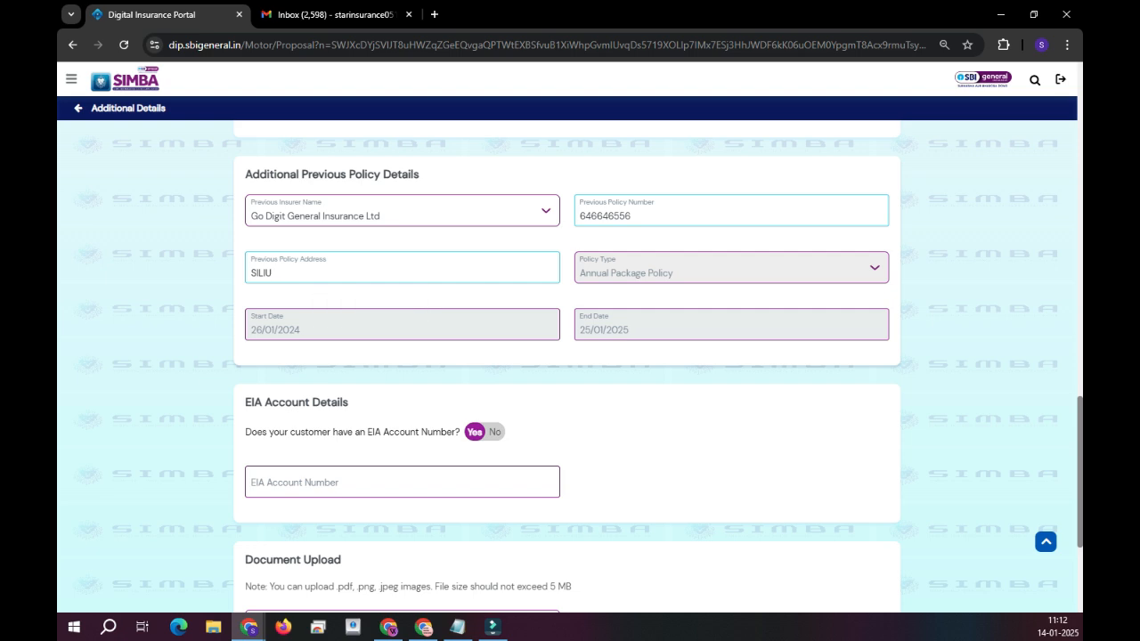
key(BackSpace)
key(BackSpace)
key(BackSpace)
key(BackSpace)
Finish the address as SILIGURI, set EIA to No with NSDL Data Management Ltd., accept the declaration, and submit.
text(ILIG)
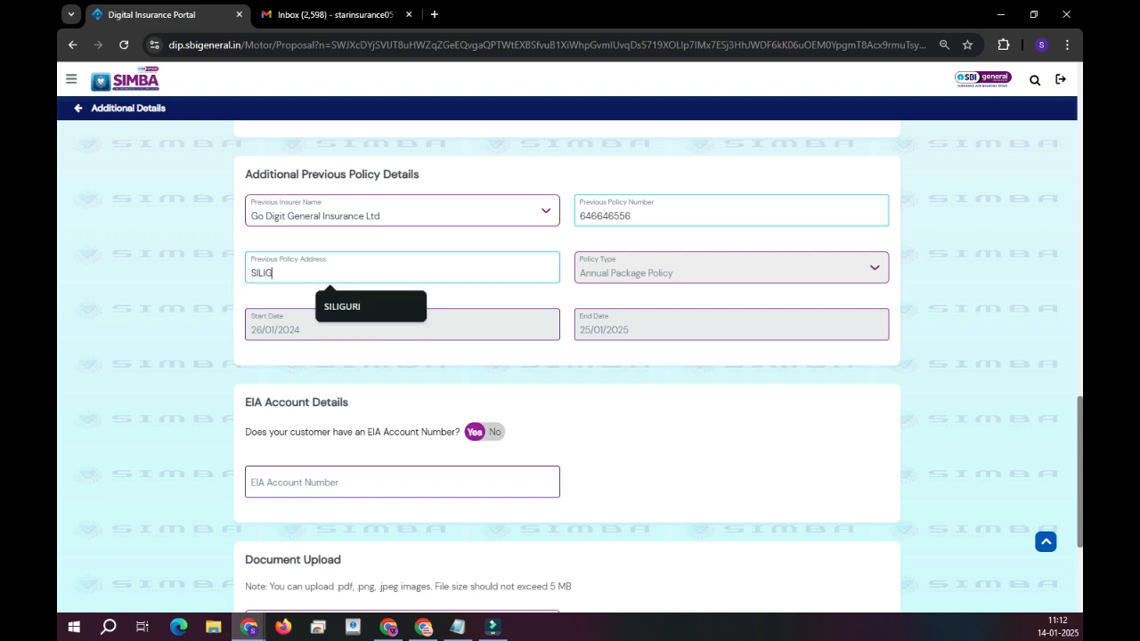
text(URI)
scroll(570, 356, down, 3)
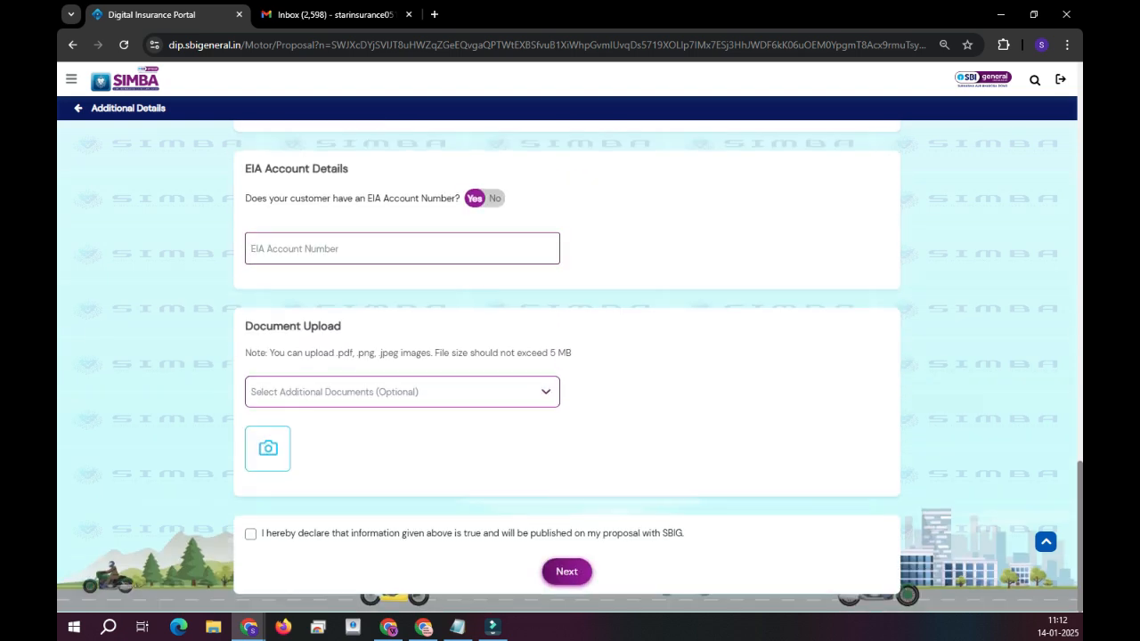
click(494, 198)
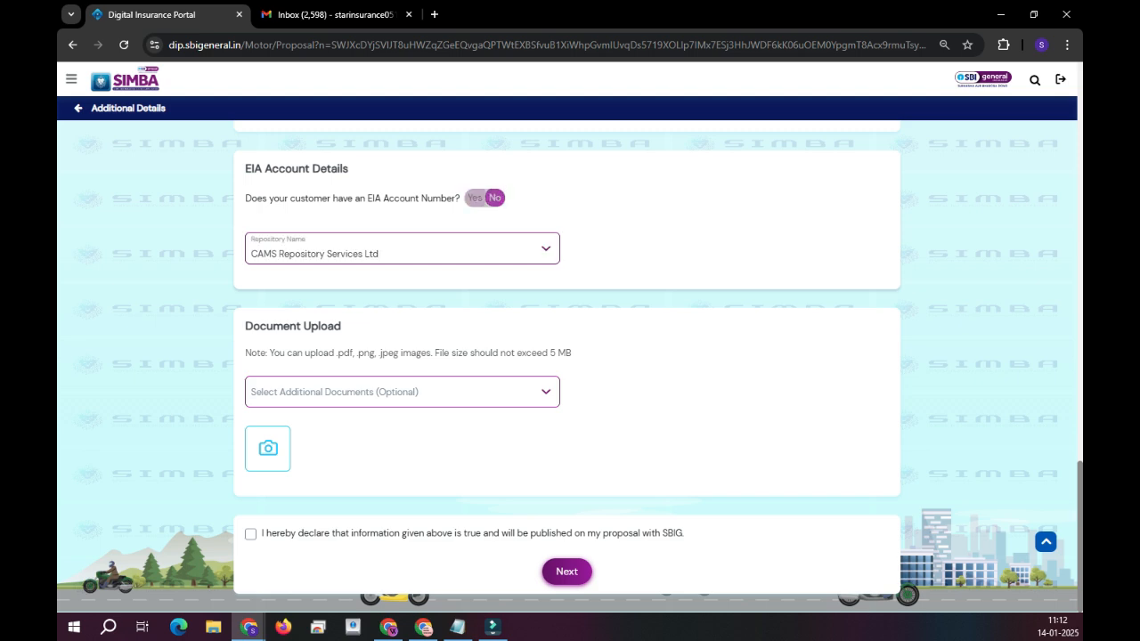
click(403, 250)
click(343, 327)
click(250, 535)
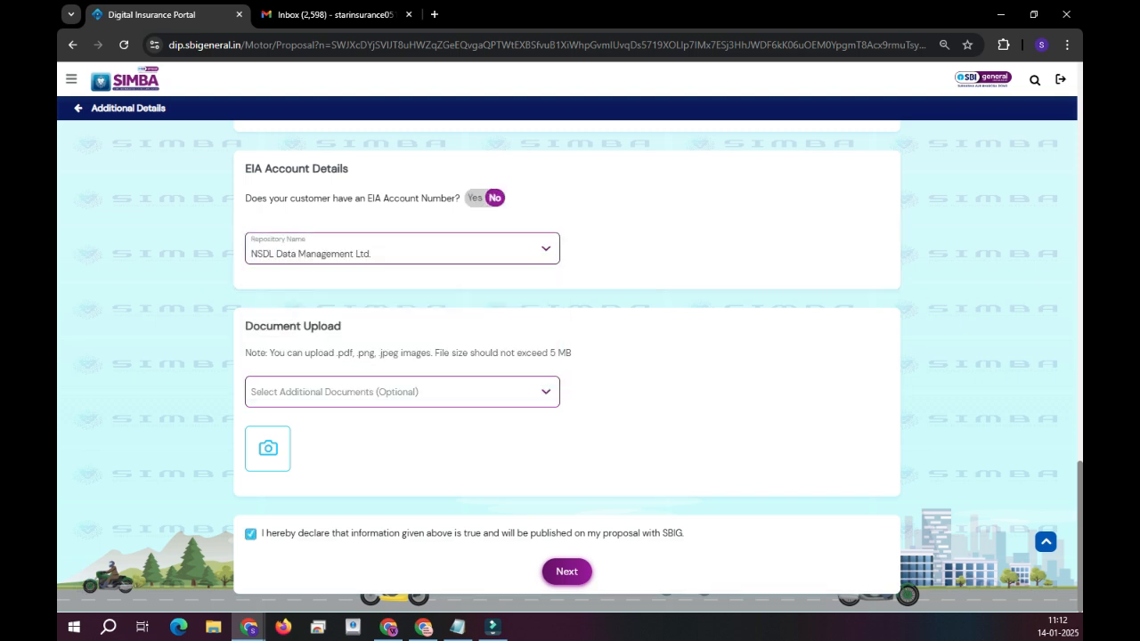
click(567, 571)
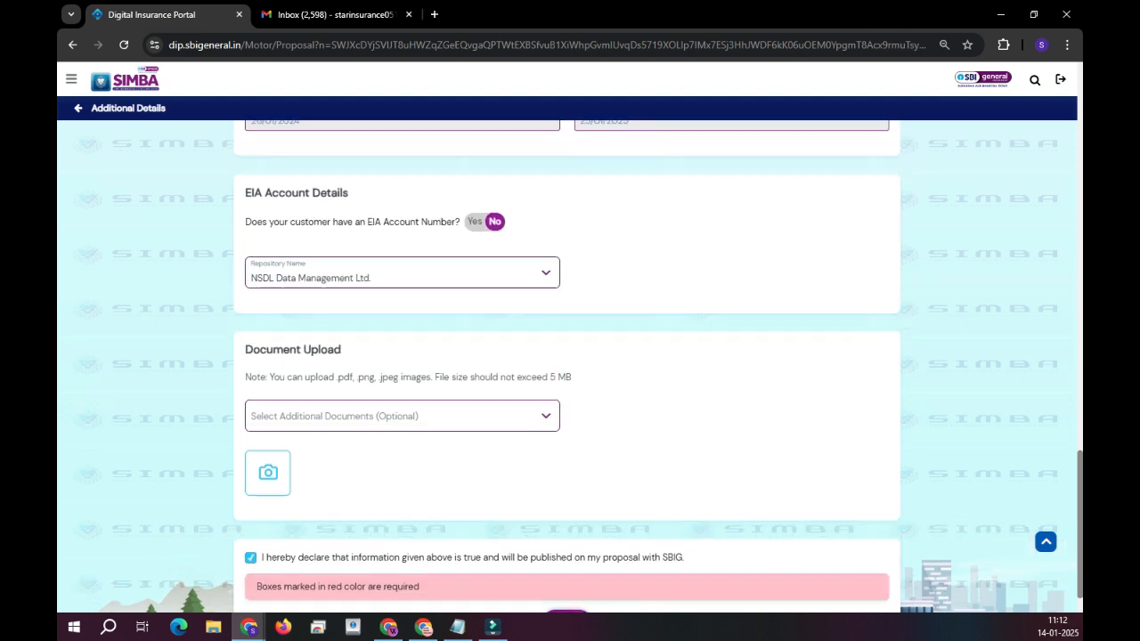
Pick the customer's street name and locality from the suggestions.
click(402, 265)
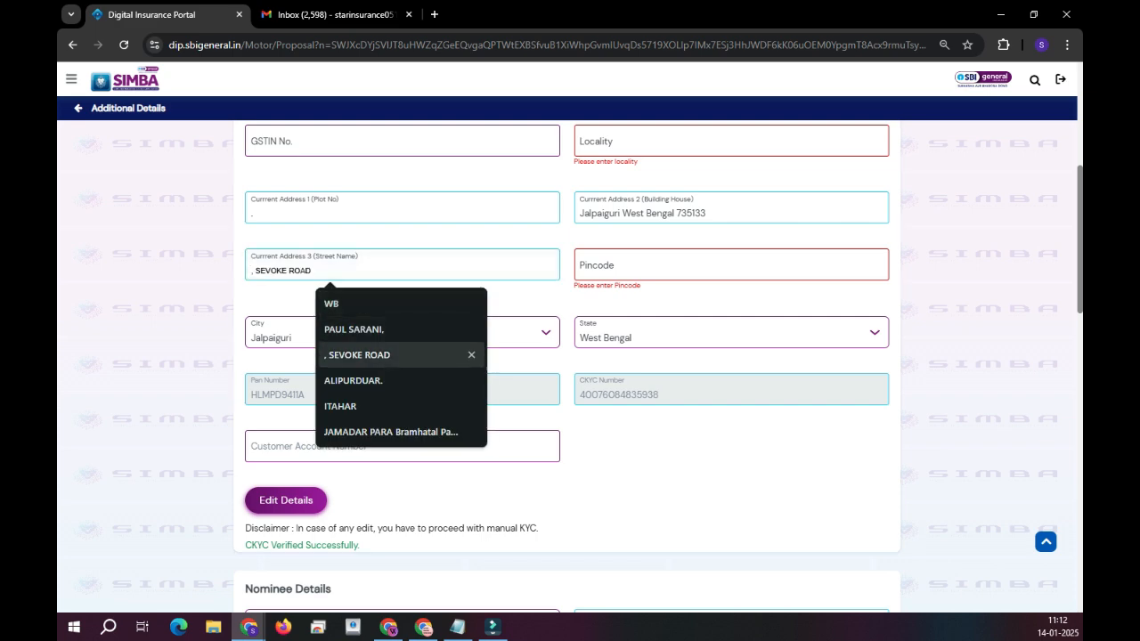
click(354, 330)
click(730, 141)
click(704, 205)
scroll(703, 205, down, 4)
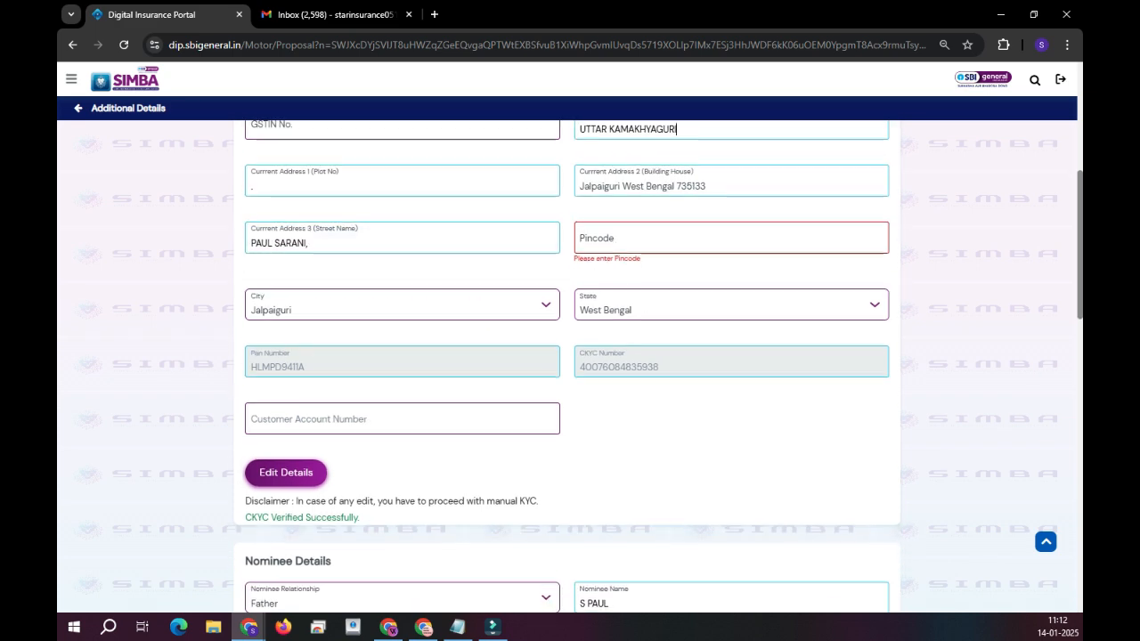
scroll(703, 205, up, 6)
Search and select the customer's pincode, then submit the completed details.
click(712, 443)
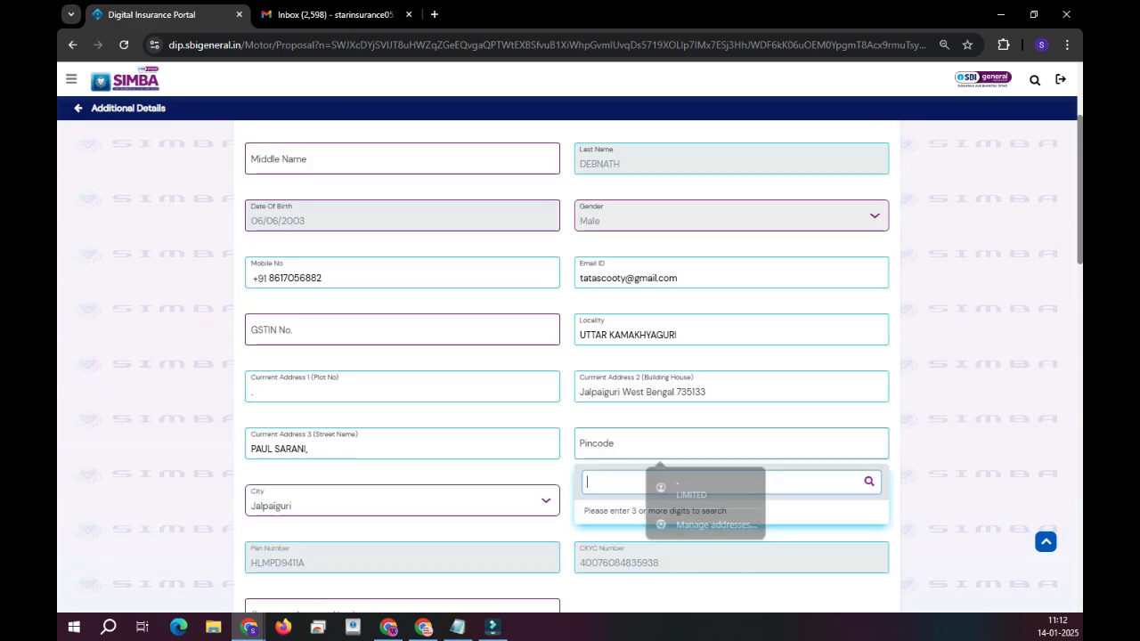
text(73)
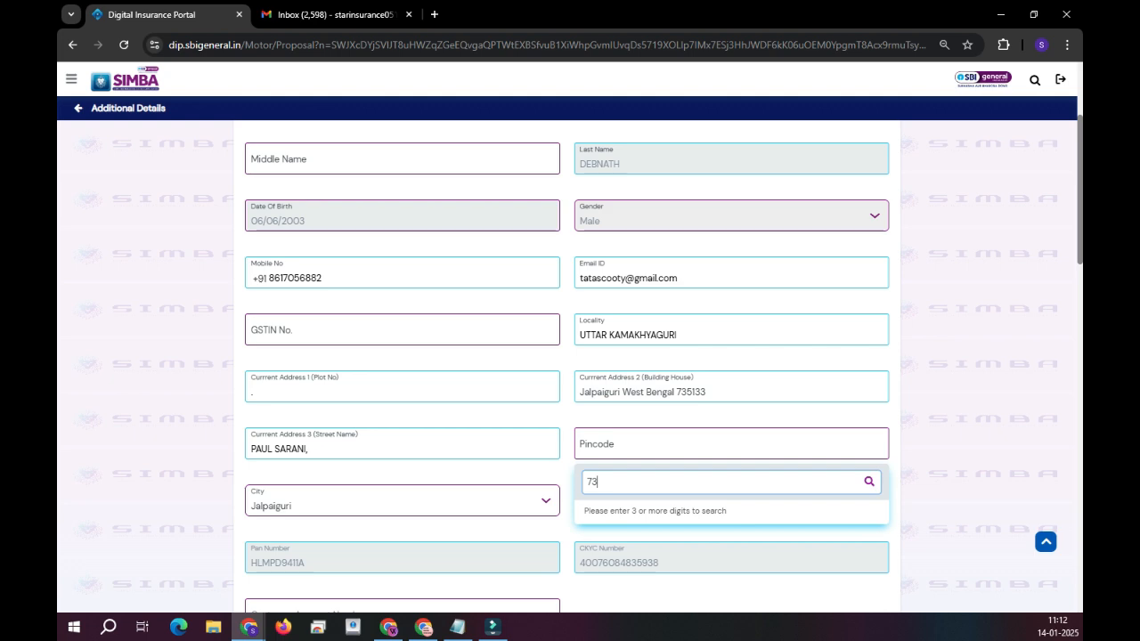
text(513)
click(695, 512)
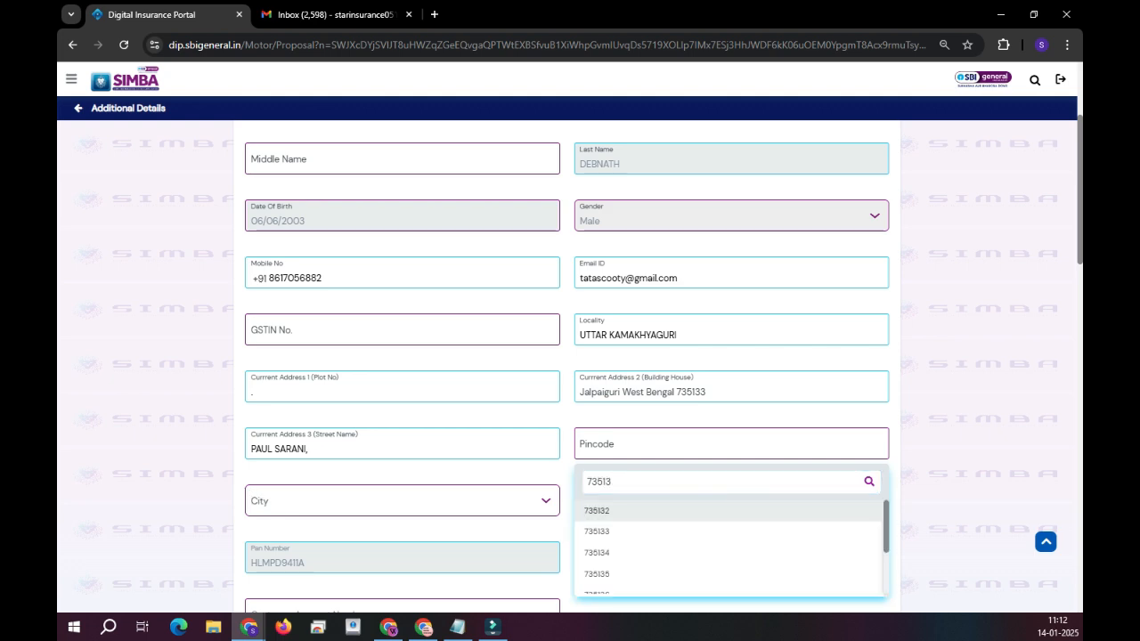
scroll(695, 512, down, 11)
scroll(570, 356, down, 6)
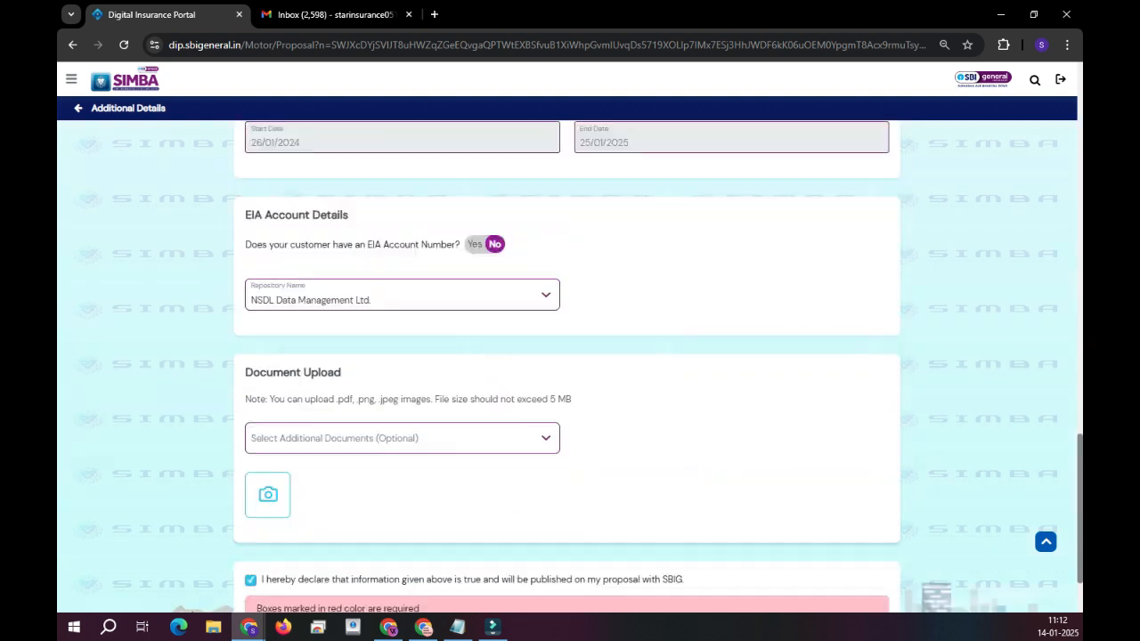
click(566, 571)
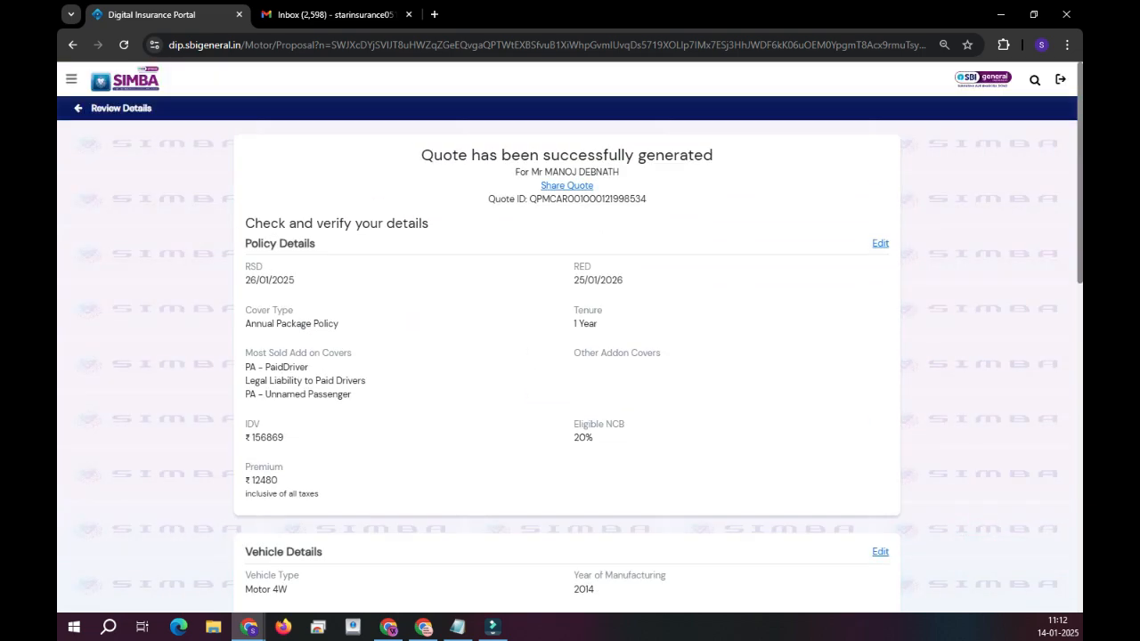
Send the quote's proposal link to the customer, dismiss the confirmation, and focus the Policy App Code field.
scroll(566, 356, down, 7)
scroll(566, 356, down, 2)
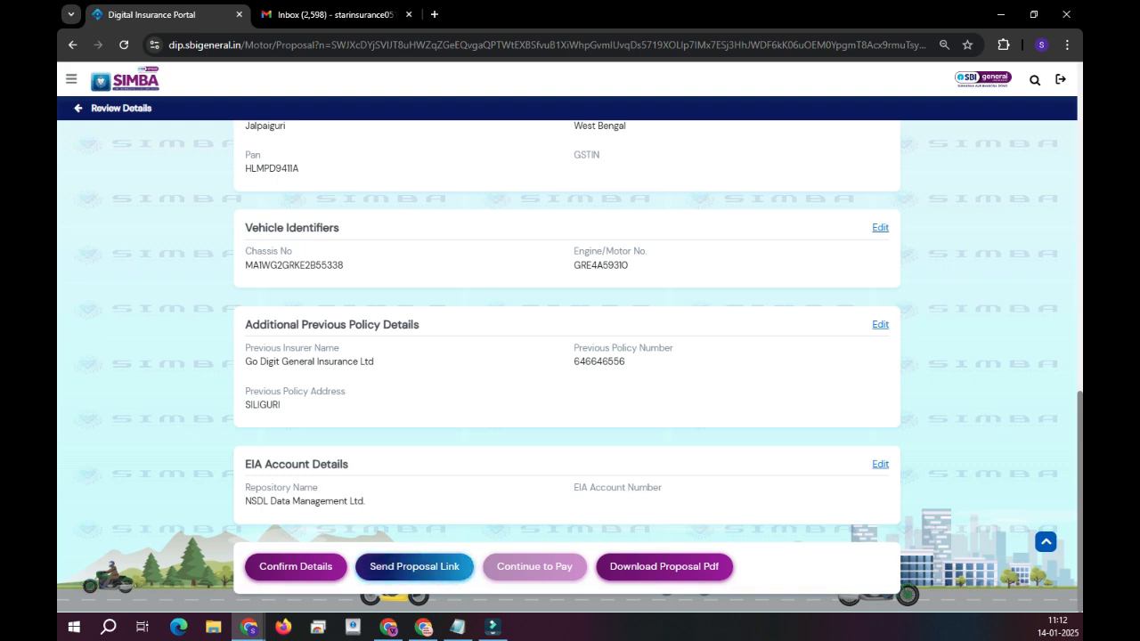
click(414, 567)
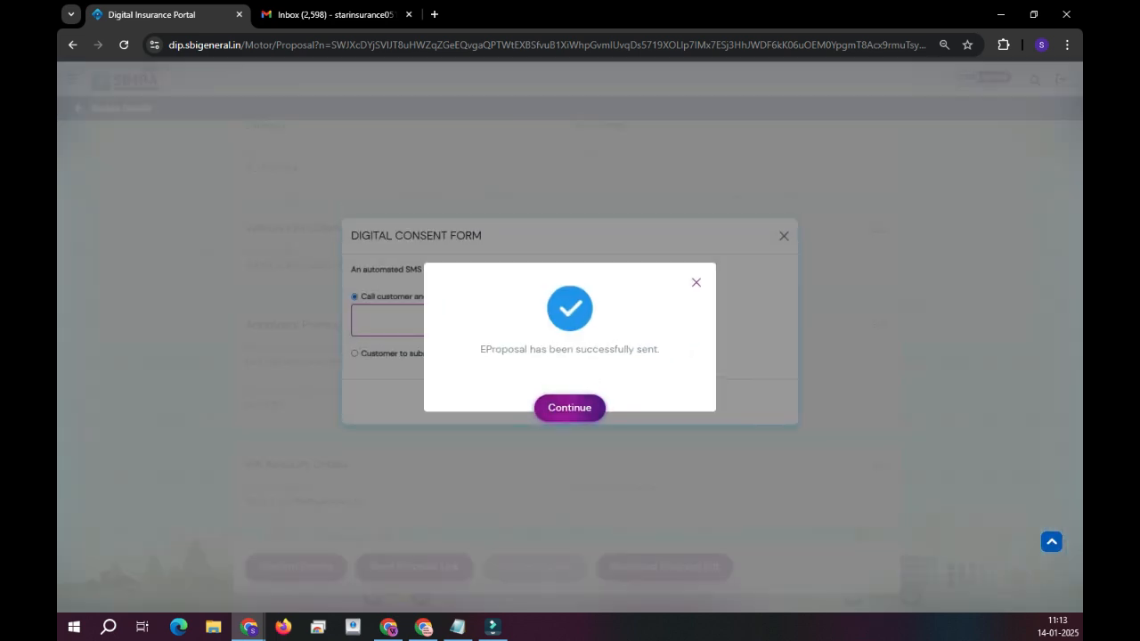
click(570, 408)
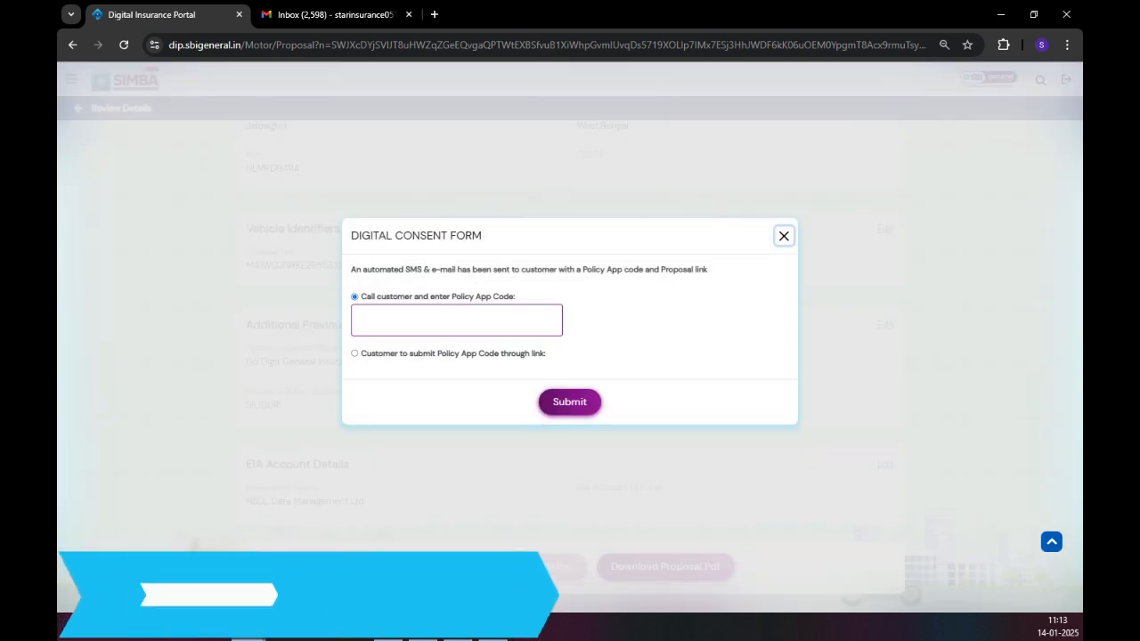
click(456, 320)
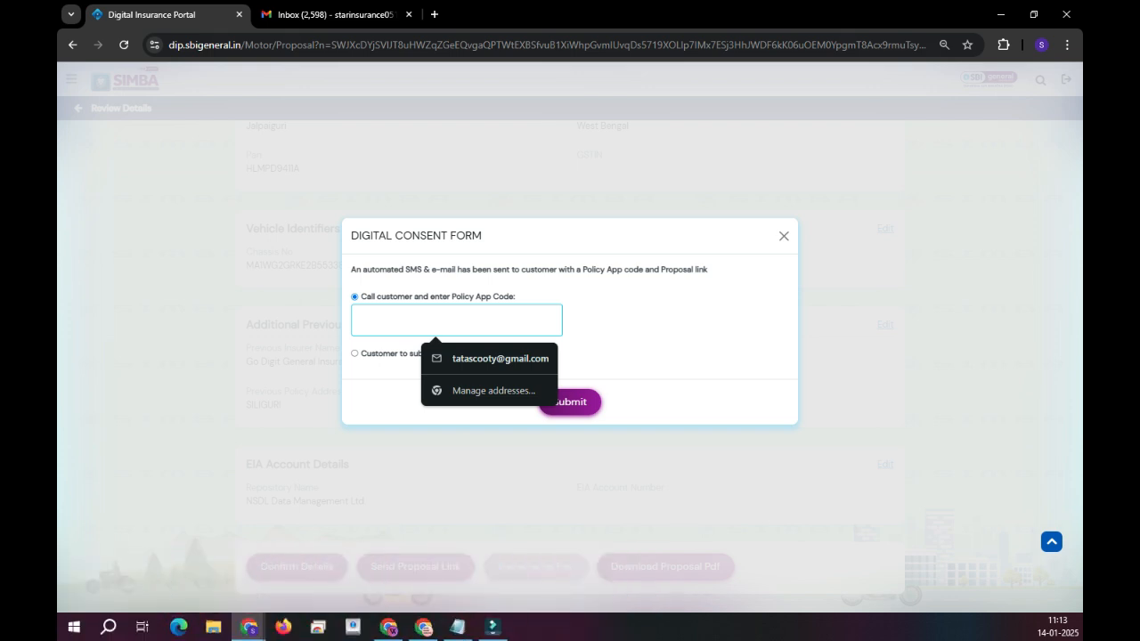
In another Chrome profile's Gmail, open the SBI General Insurance email and select its Policy App Code.
click(1041, 44)
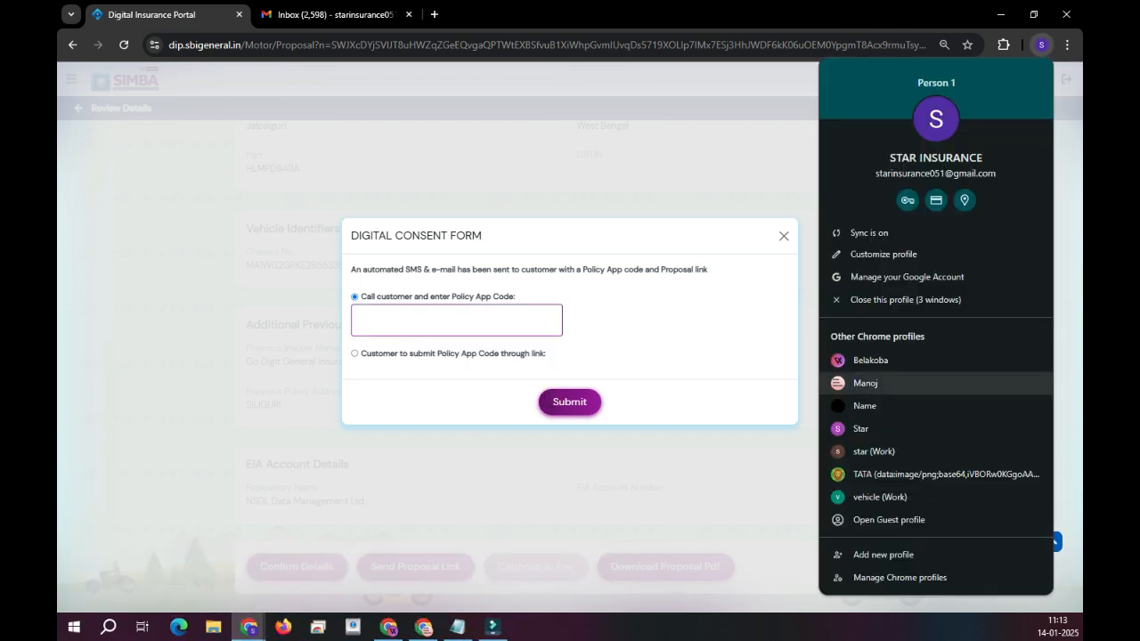
click(891, 473)
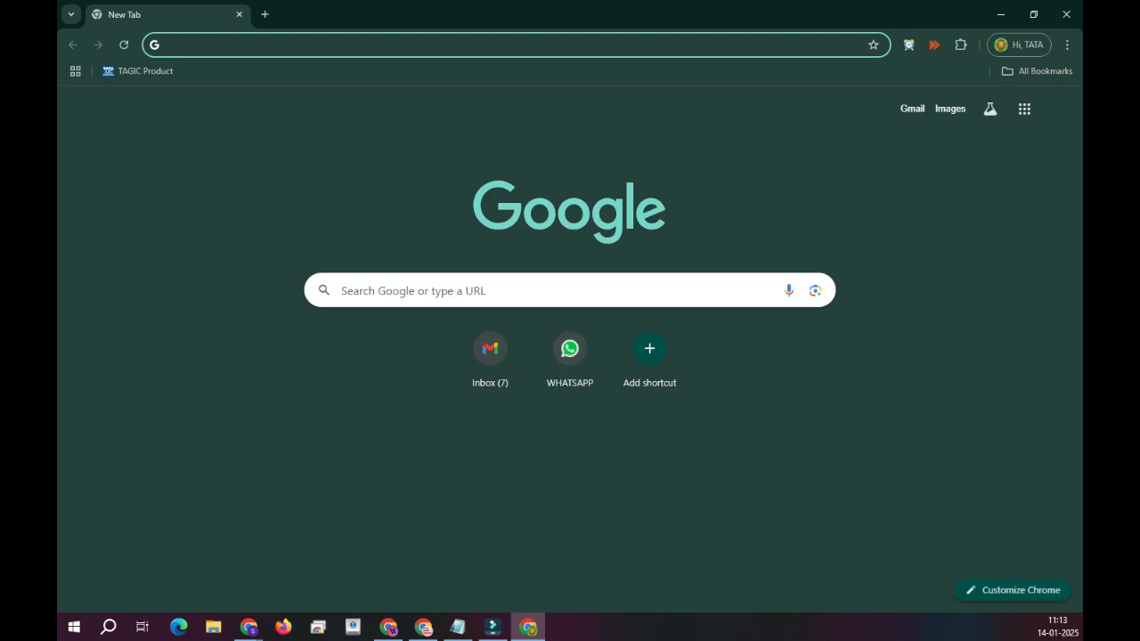
click(912, 108)
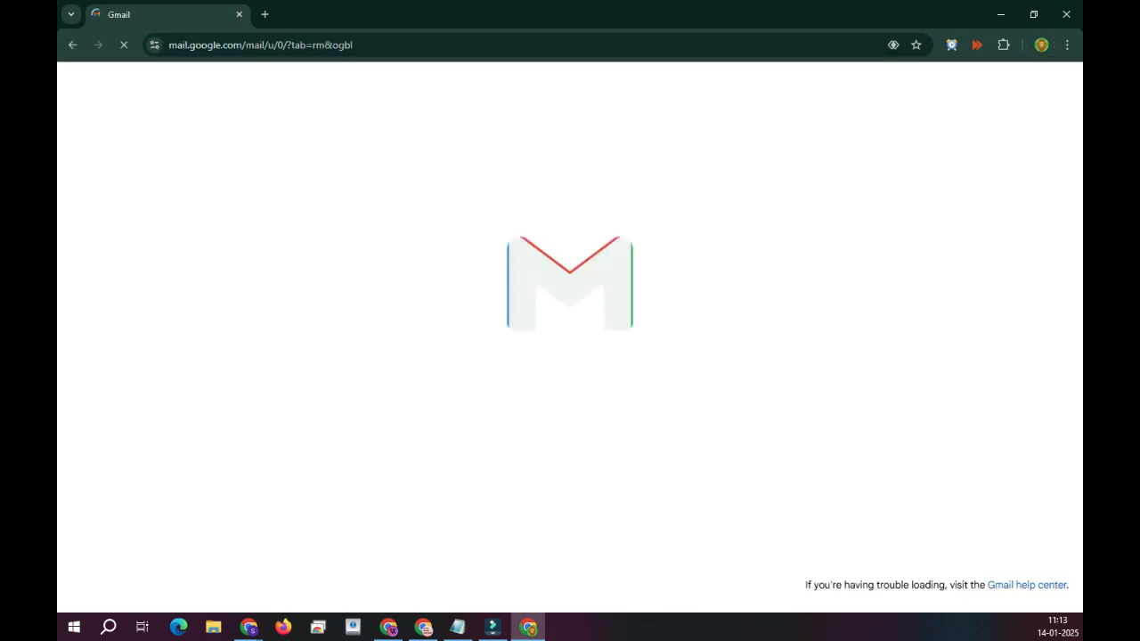
click(498, 195)
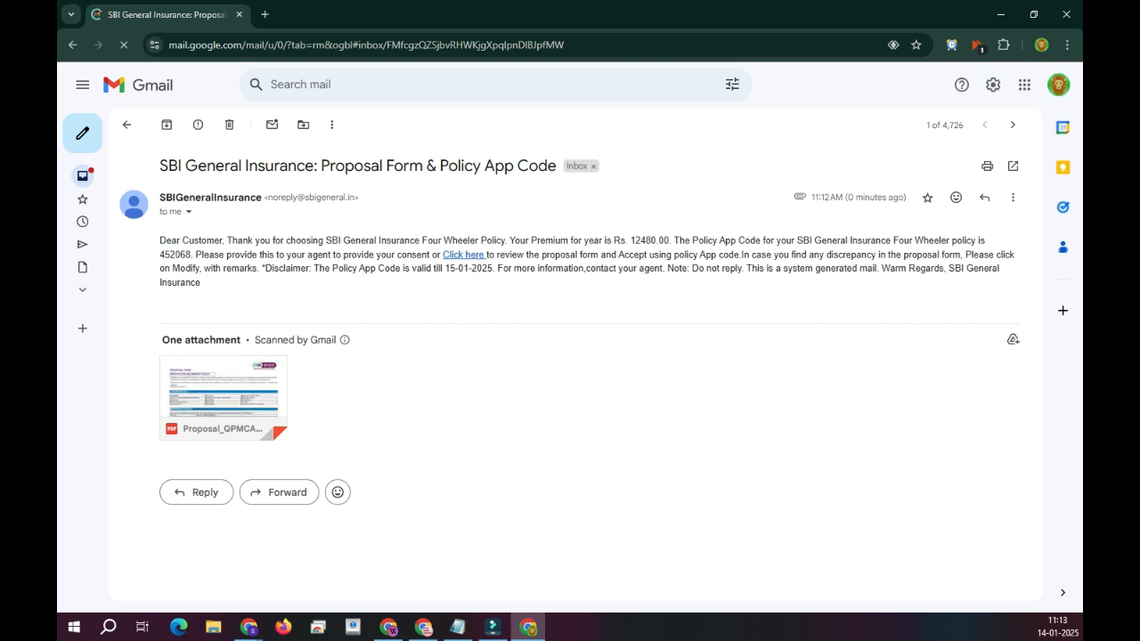
double_click(186, 256)
key(ctrl+c)
Paste the Policy App Code into the Digital Consent Form and submit it for verification.
click(1001, 14)
click(456, 320)
key(ctrl+v)
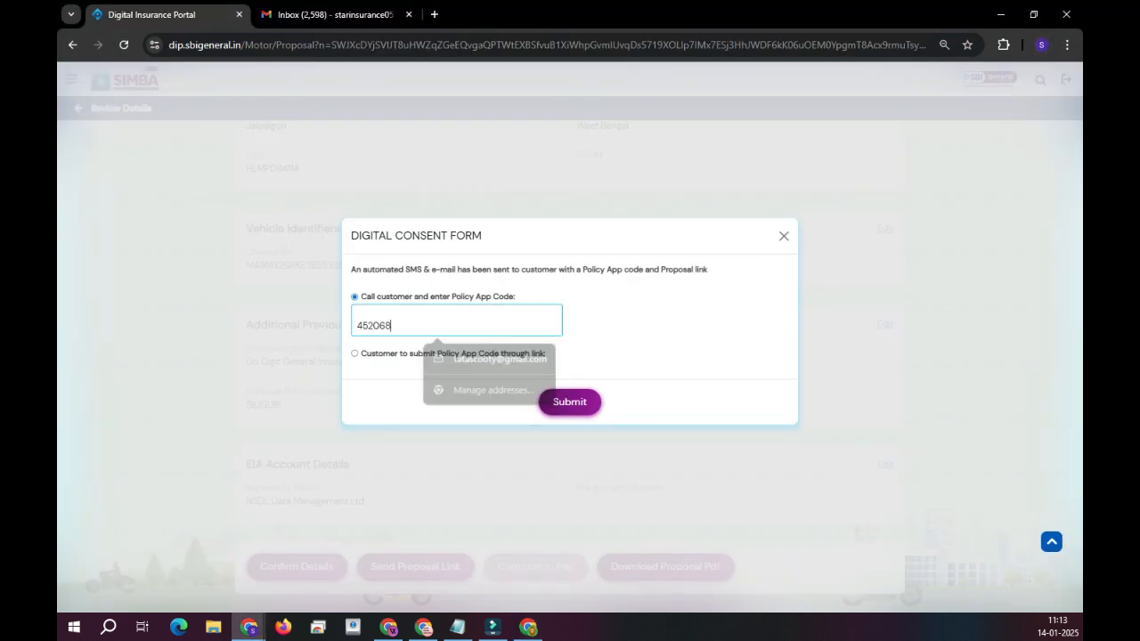
click(569, 402)
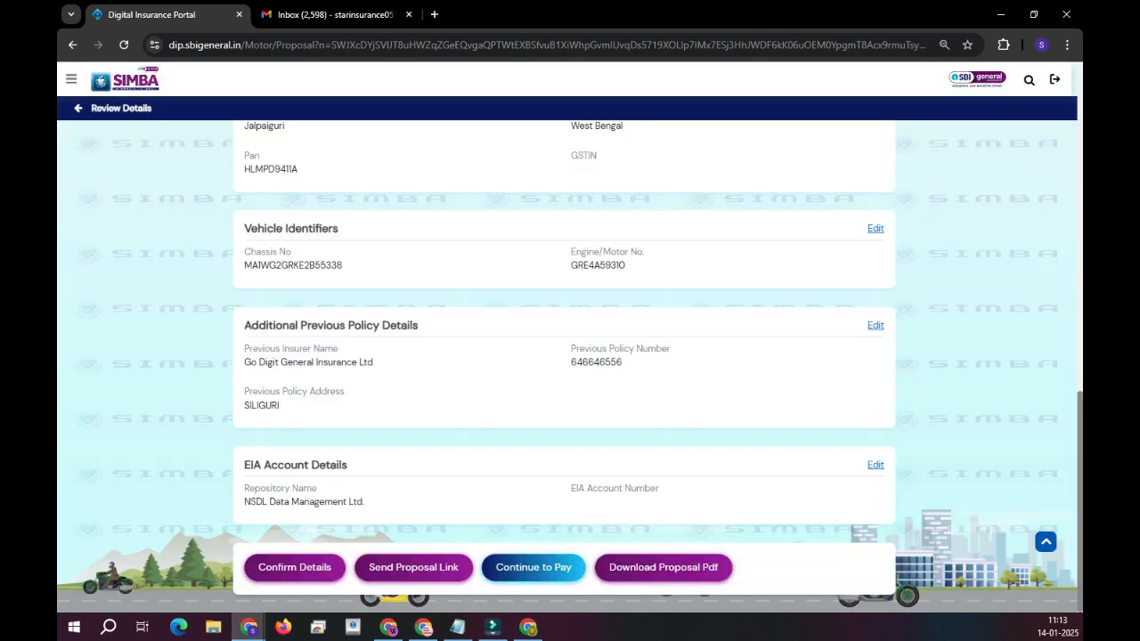
Continue to payment, choose Online Payment Gateway, and proceed to pay.
click(574, 568)
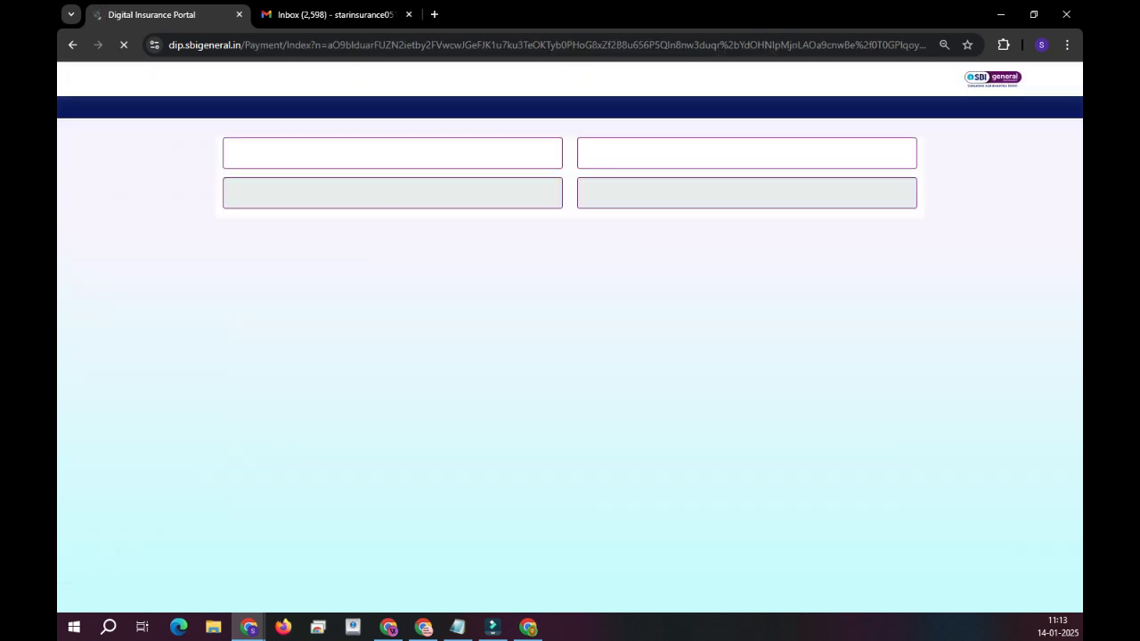
click(174, 357)
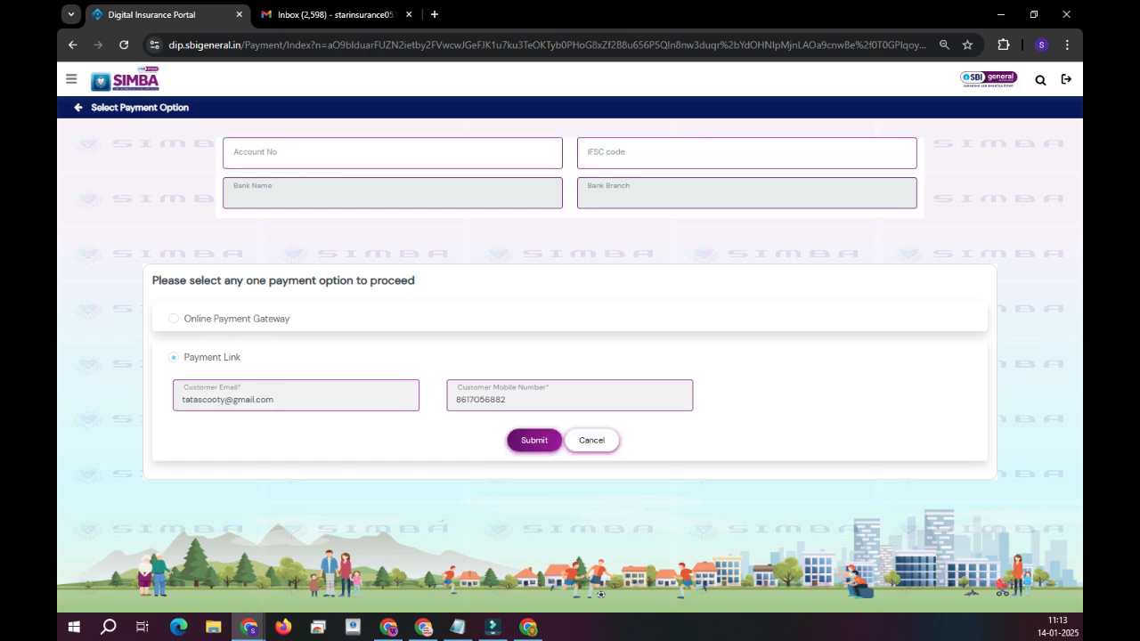
click(174, 319)
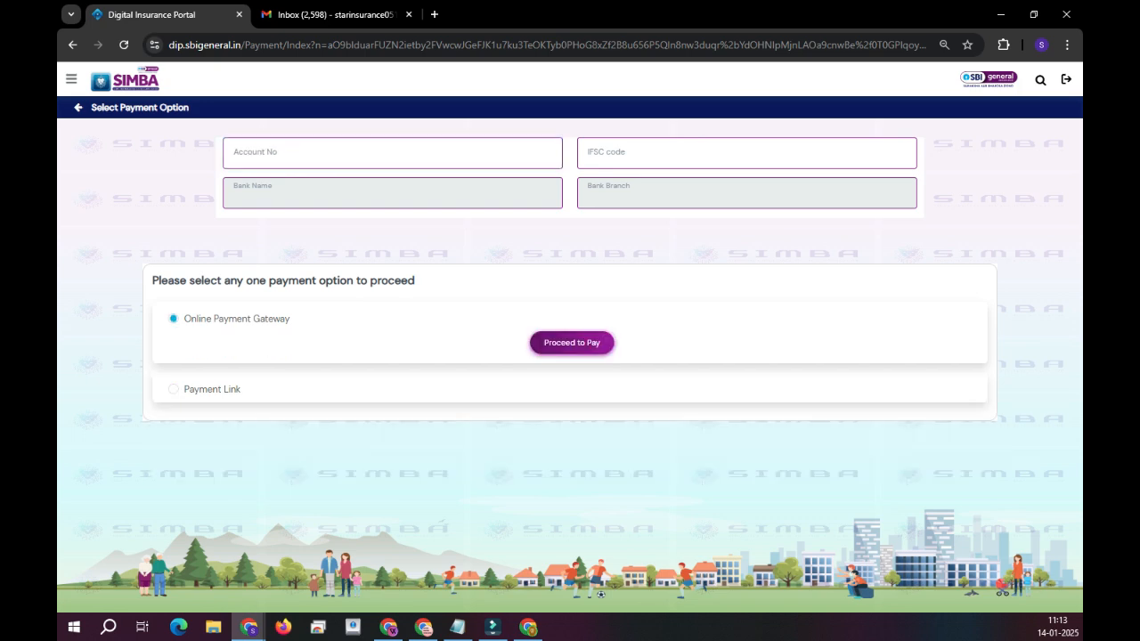
click(572, 342)
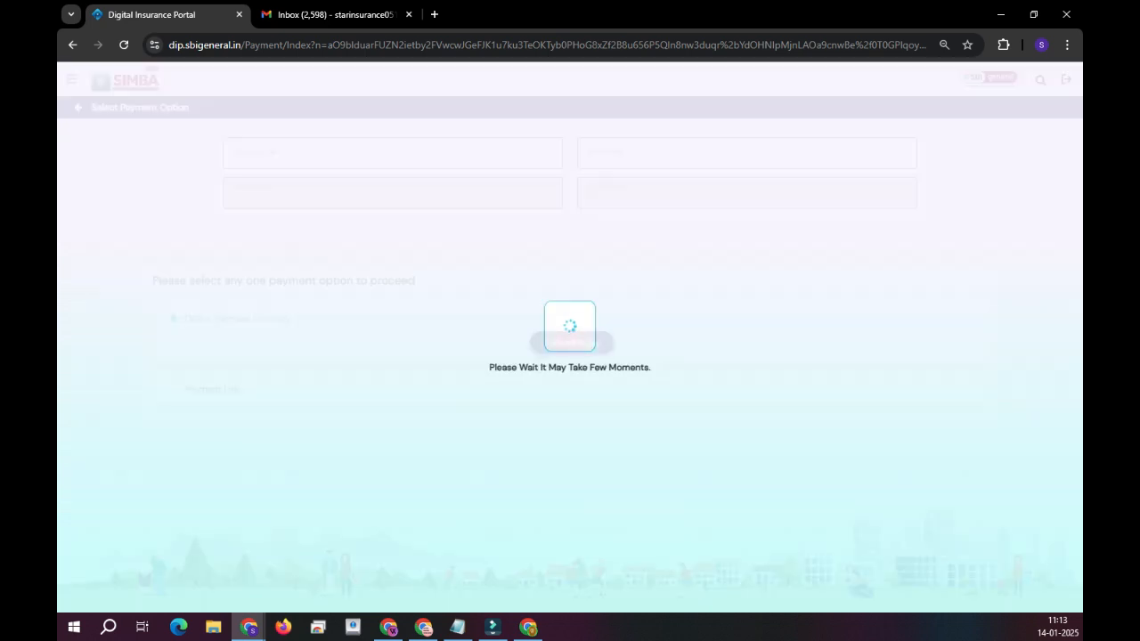